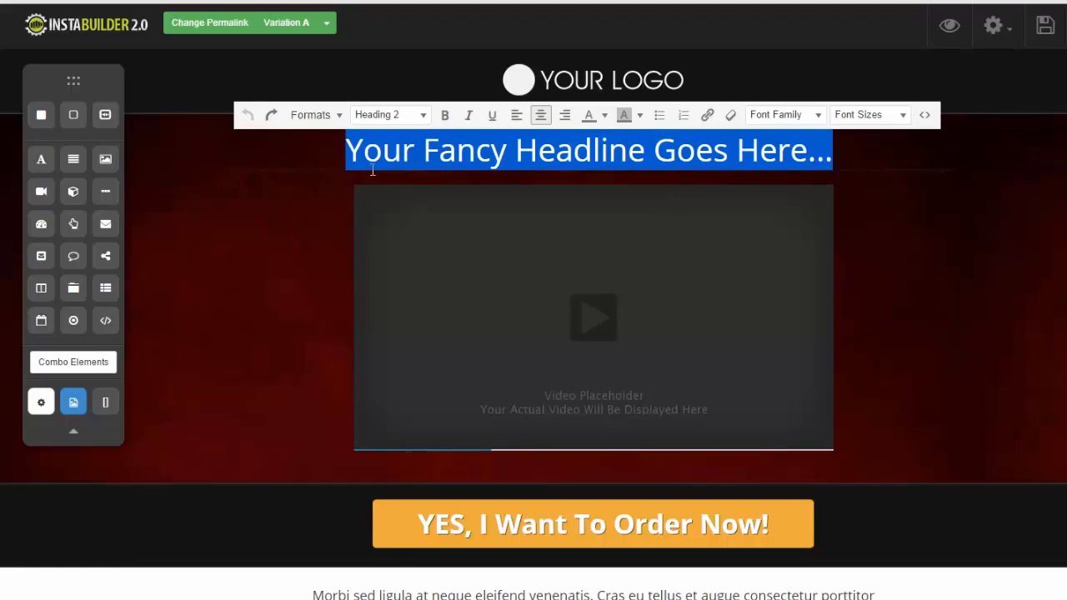
Replace the headline text above the video with "Change It On The Page" and colour it white
{"action": "key", "text": "BackSpace"}
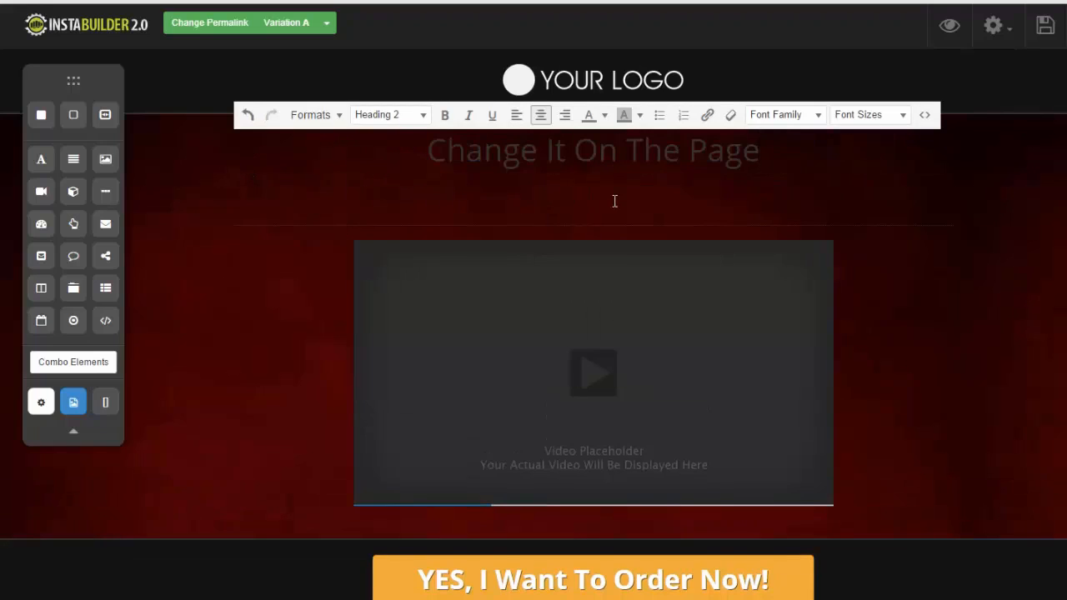
{"action": "key", "text": "BackSpace"}
{"action": "left_click_drag", "start_coordinate": [759, 154], "coordinate": [398, 161]}
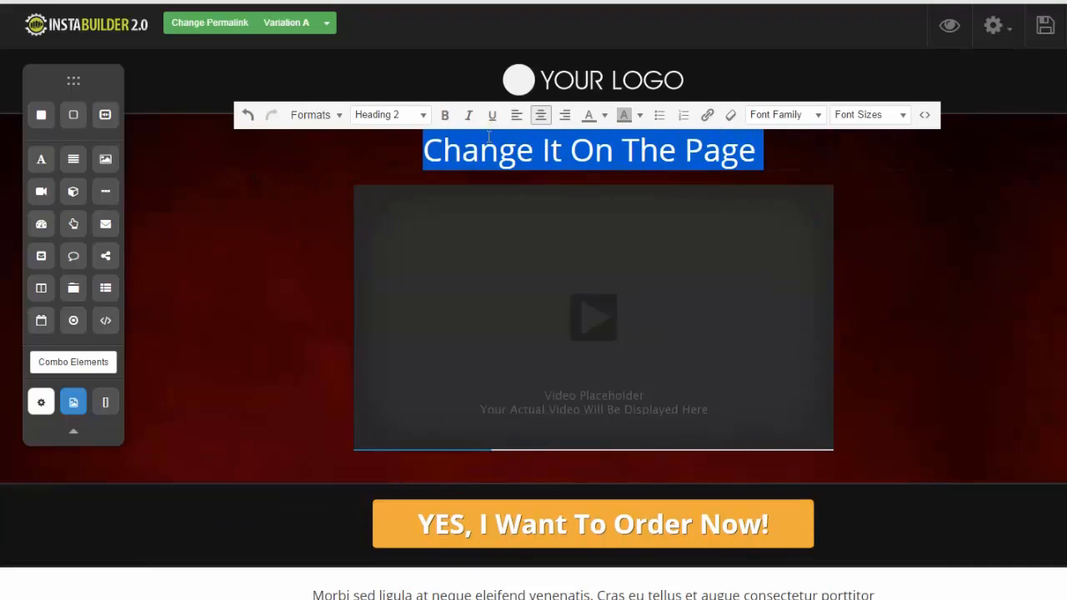
{"action": "left_click", "coordinate": [605, 115]}
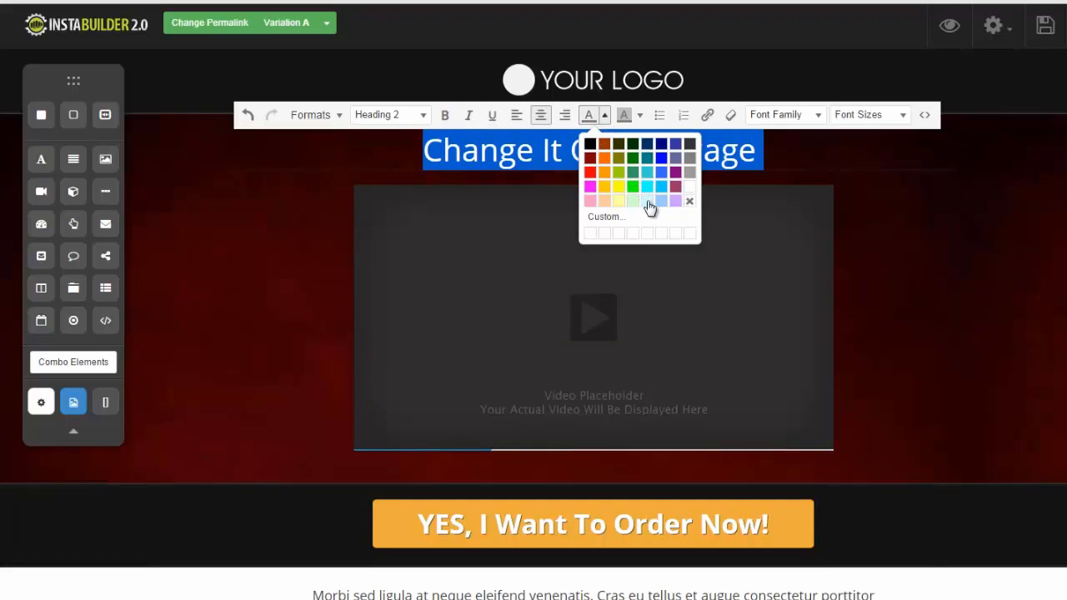
{"action": "left_click", "coordinate": [689, 188]}
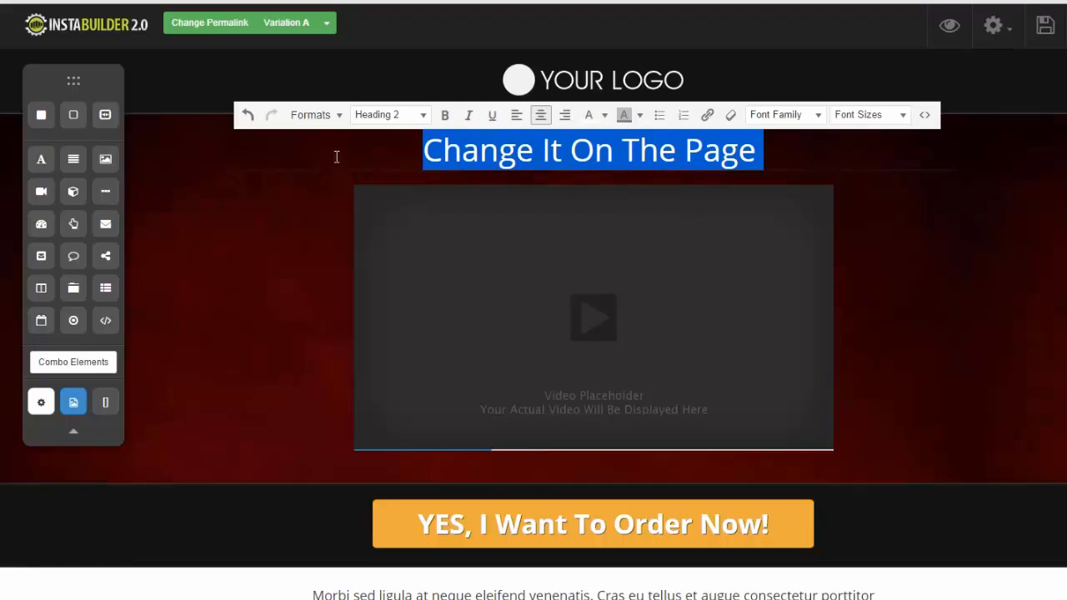
{"action": "left_click", "coordinate": [960, 281]}
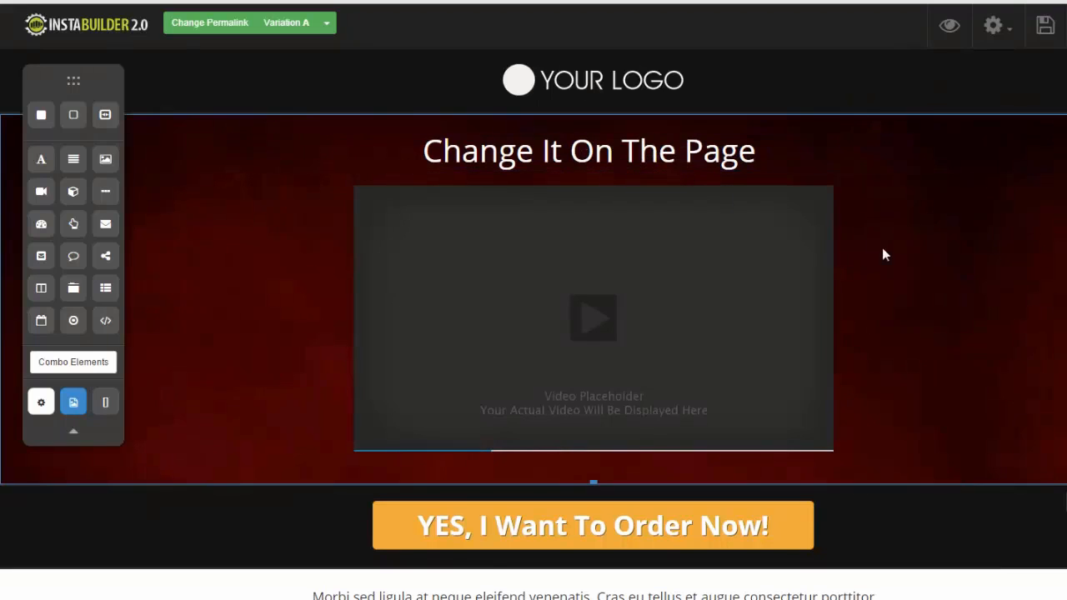
Duplicate the headline so that one copy sits above the video and the other below it
{"action": "left_click", "coordinate": [781, 153]}
{"action": "left_click_drag", "start_coordinate": [808, 145], "coordinate": [791, 417]}
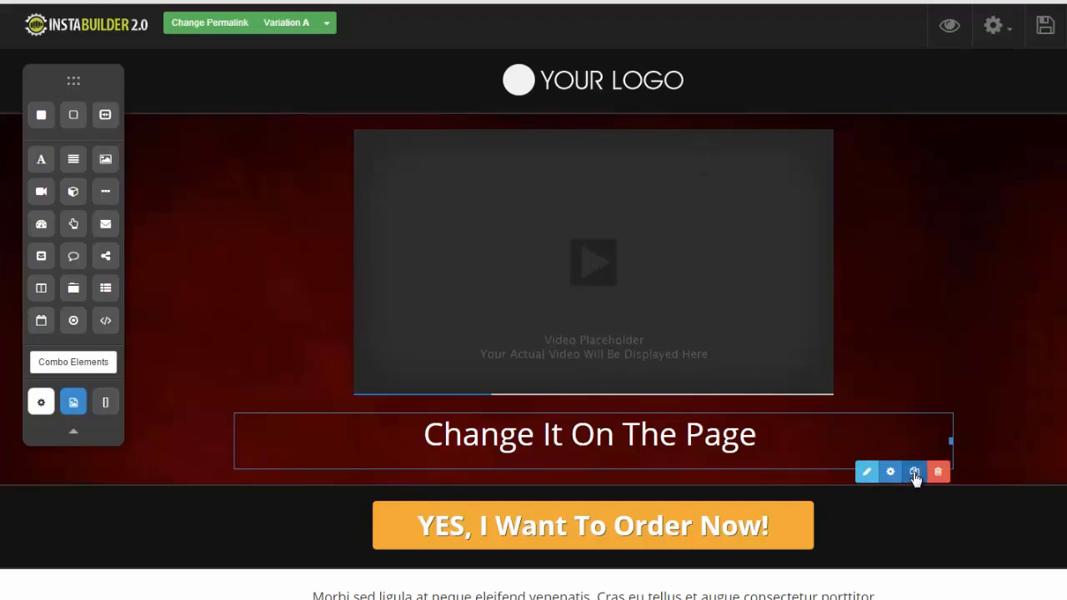
{"action": "left_click", "coordinate": [915, 473]}
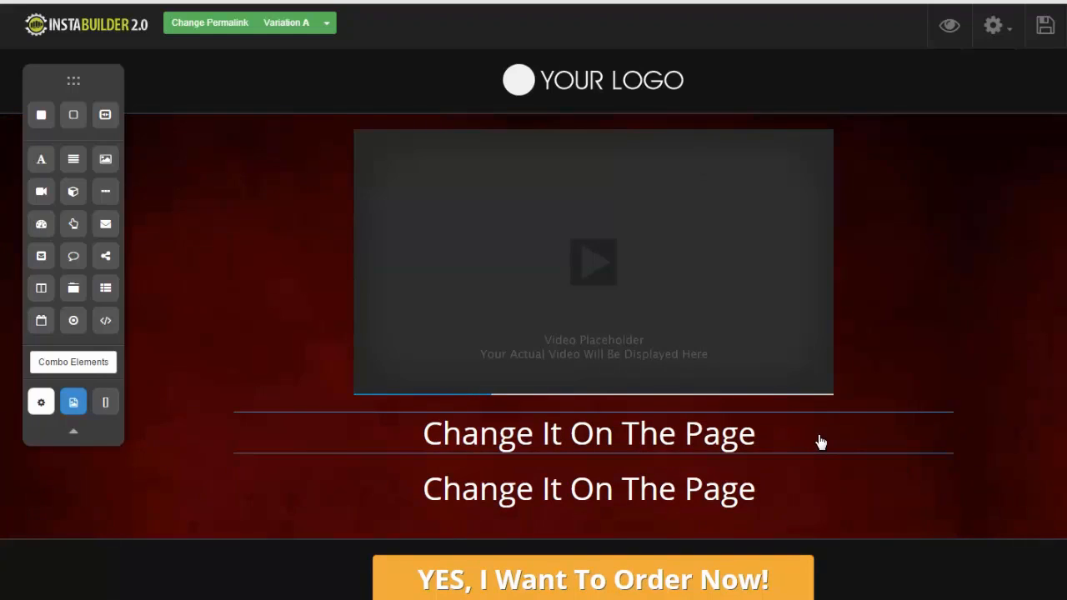
{"action": "left_click_drag", "start_coordinate": [821, 441], "coordinate": [814, 155]}
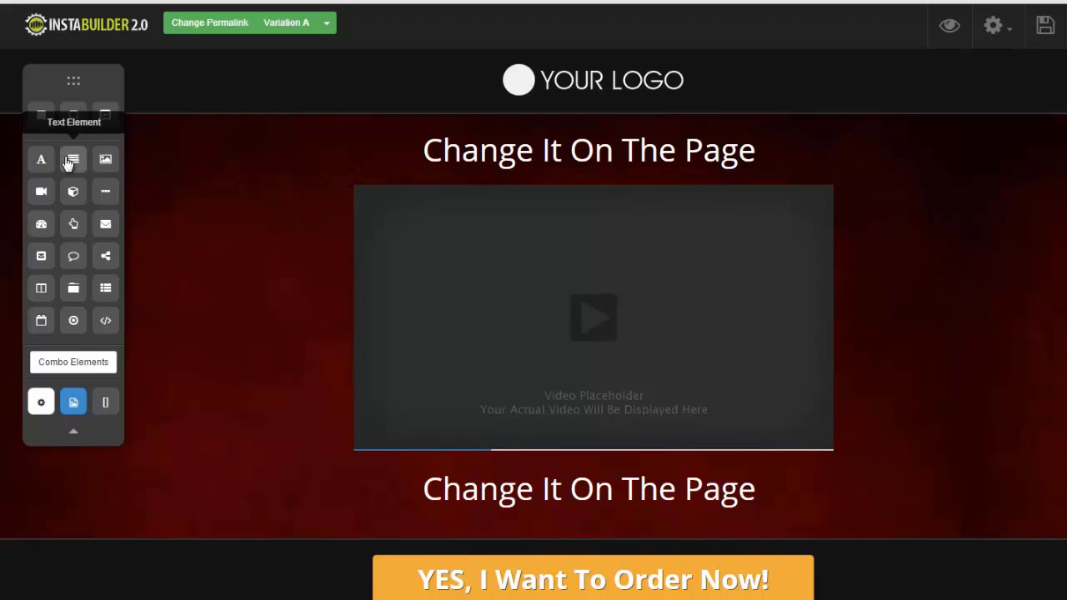
Add a text element between the upper headline and the video and colour its text white
{"action": "left_click_drag", "start_coordinate": [72, 159], "coordinate": [407, 204]}
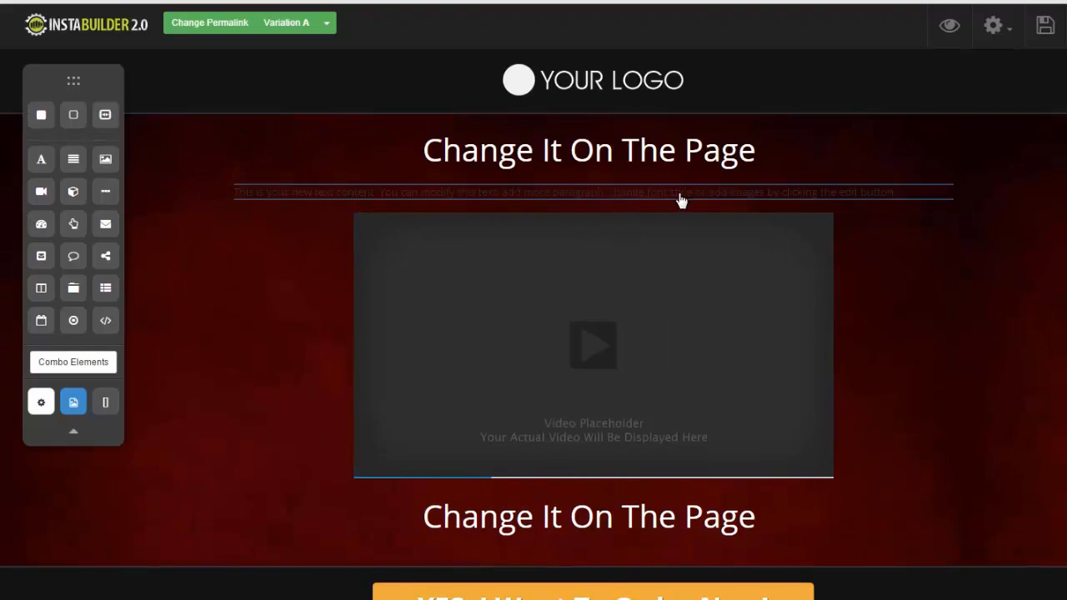
{"action": "left_click", "coordinate": [872, 193]}
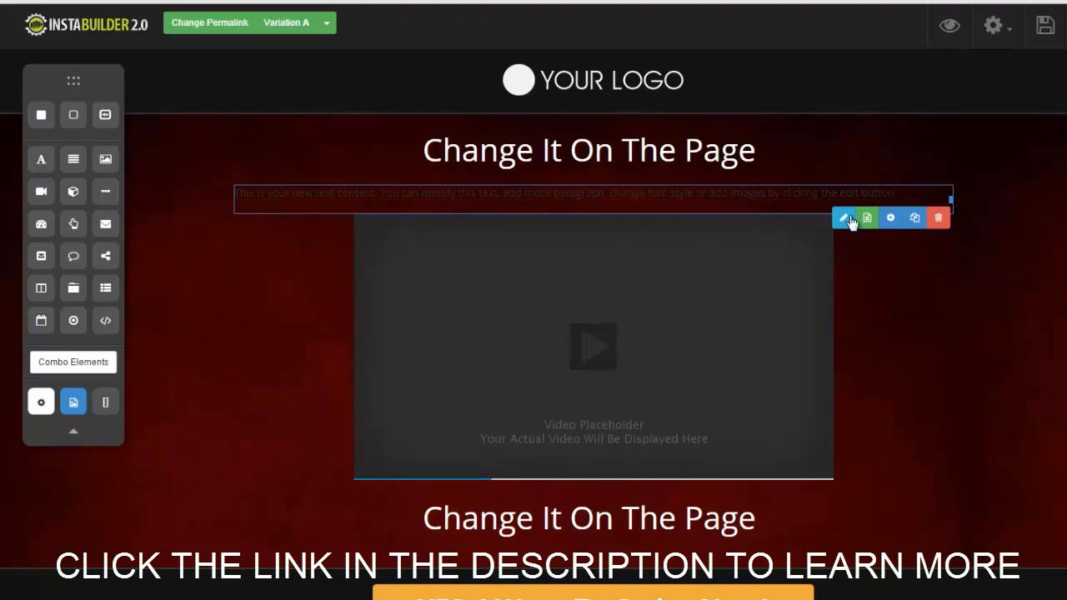
{"action": "left_click", "coordinate": [848, 220]}
{"action": "left_click_drag", "start_coordinate": [906, 190], "coordinate": [234, 194]}
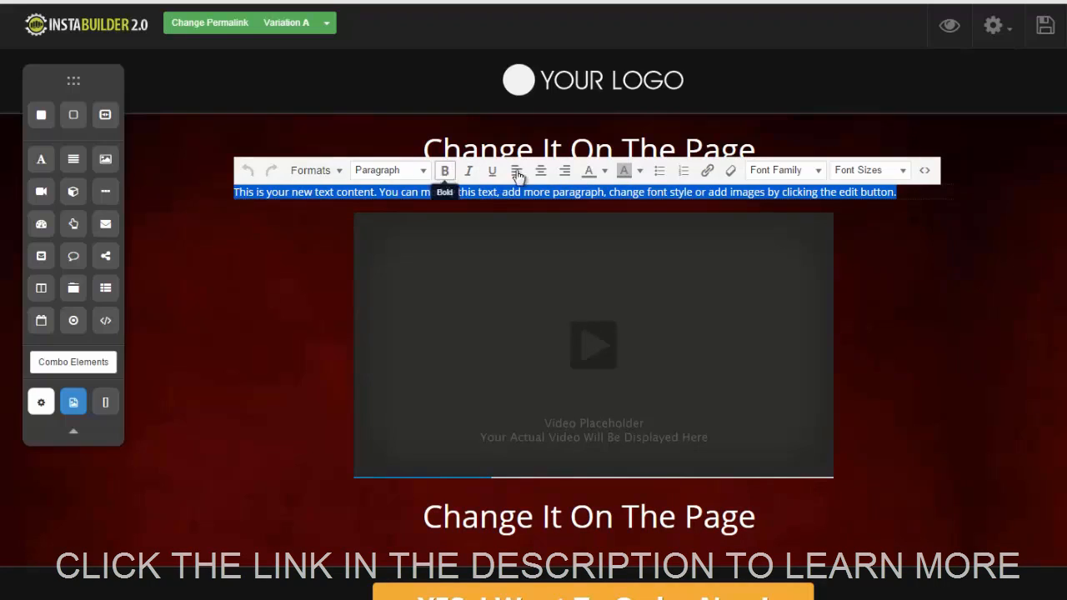
{"action": "left_click", "coordinate": [590, 171]}
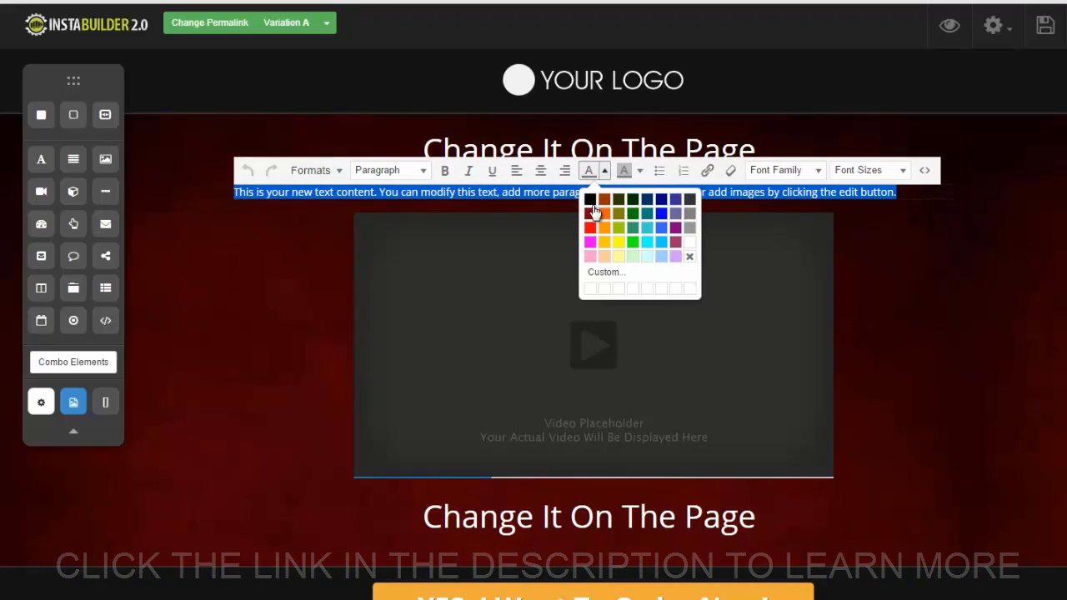
{"action": "left_click", "coordinate": [689, 242]}
{"action": "left_click", "coordinate": [861, 252]}
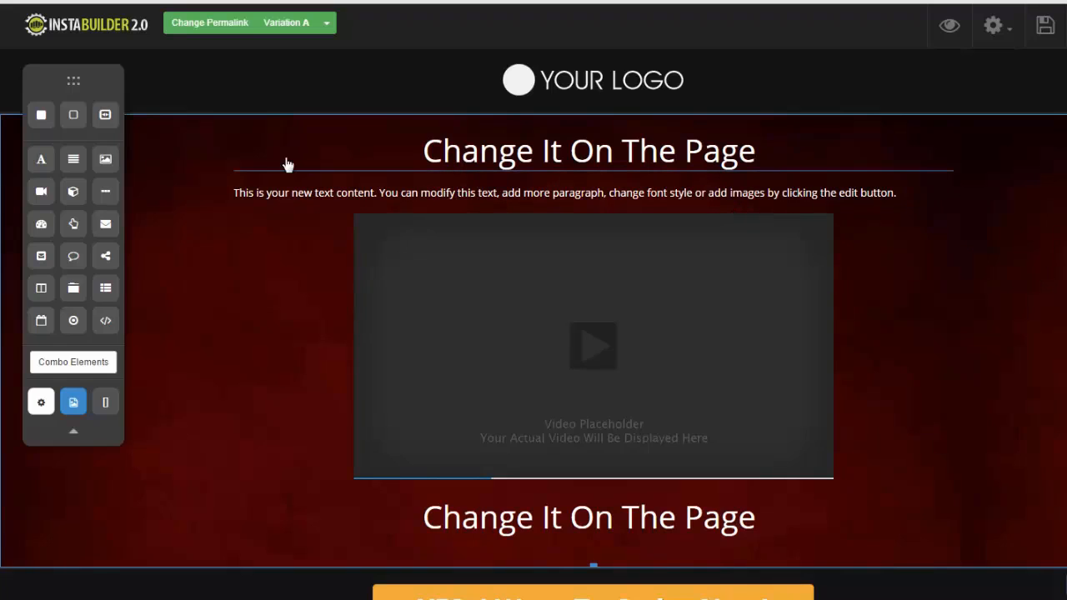
Insert an image element between the text paragraph and the video and open its image settings
{"action": "left_click_drag", "start_coordinate": [105, 161], "coordinate": [591, 221]}
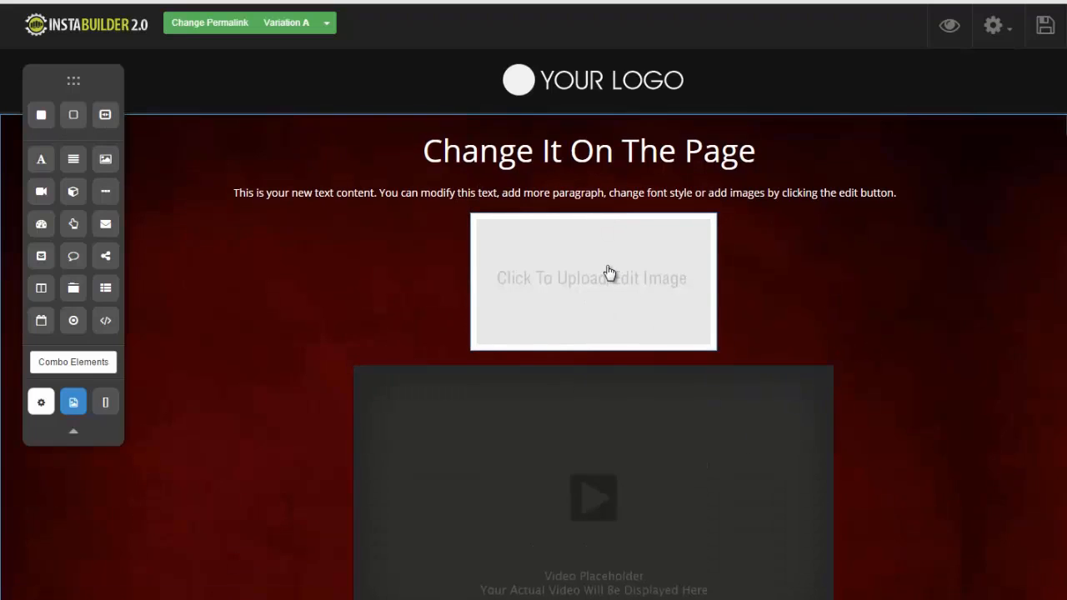
{"action": "mouse_move", "coordinate": [608, 273]}
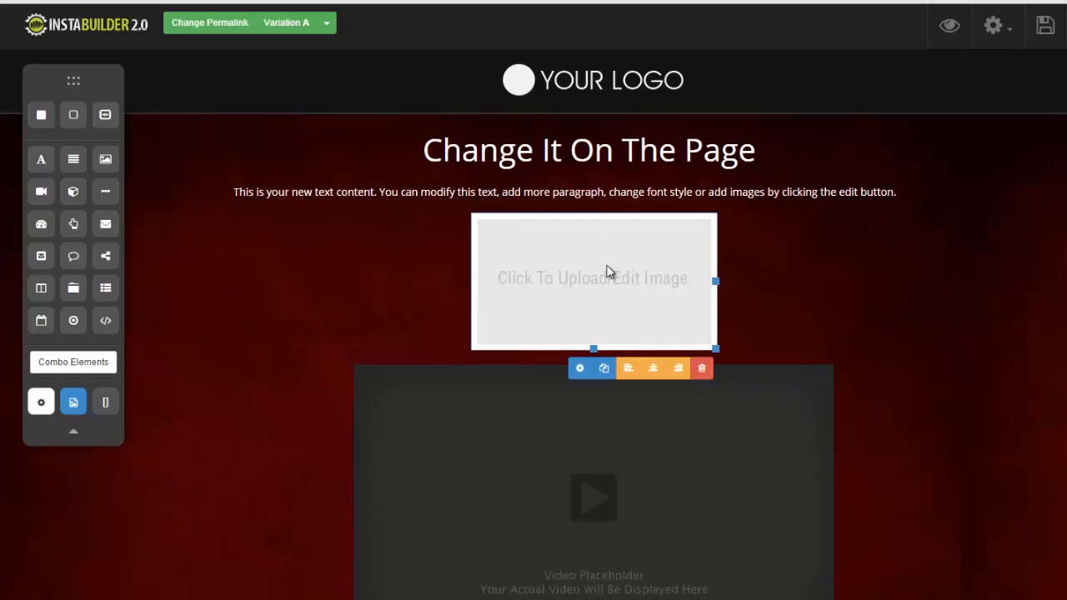
{"action": "left_click", "coordinate": [581, 369]}
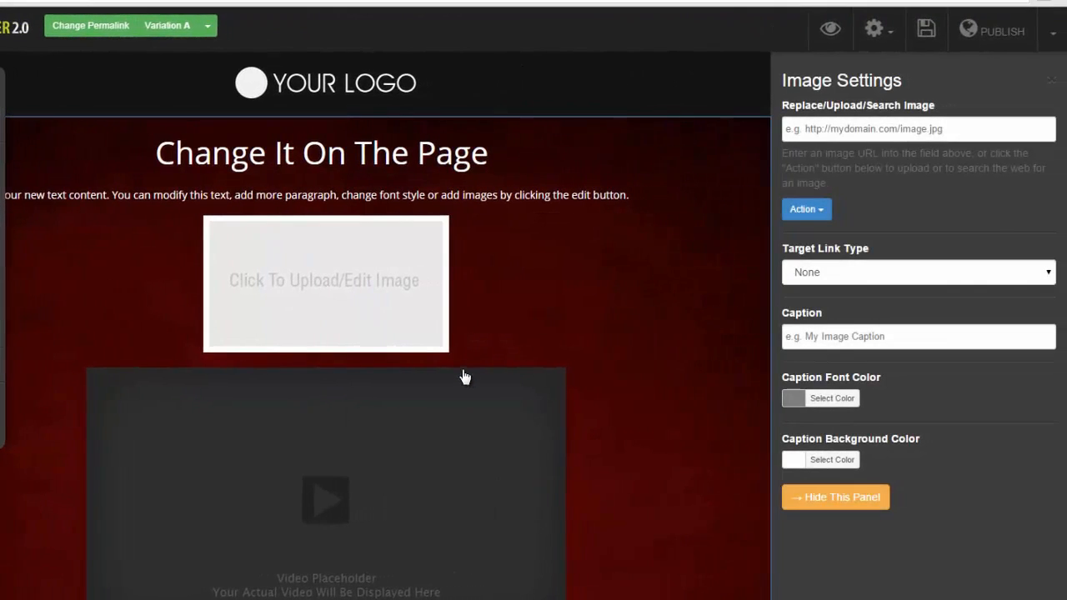
Search the web for "car" images and use the red sports car picture in the image element
{"action": "left_click", "coordinate": [958, 129]}
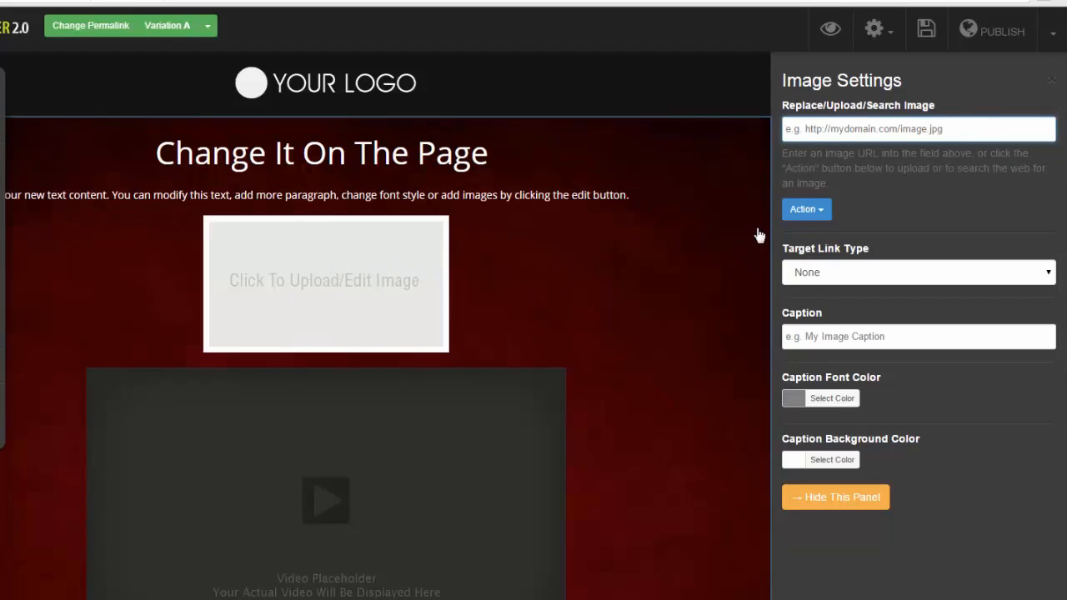
{"action": "left_click", "coordinate": [820, 218]}
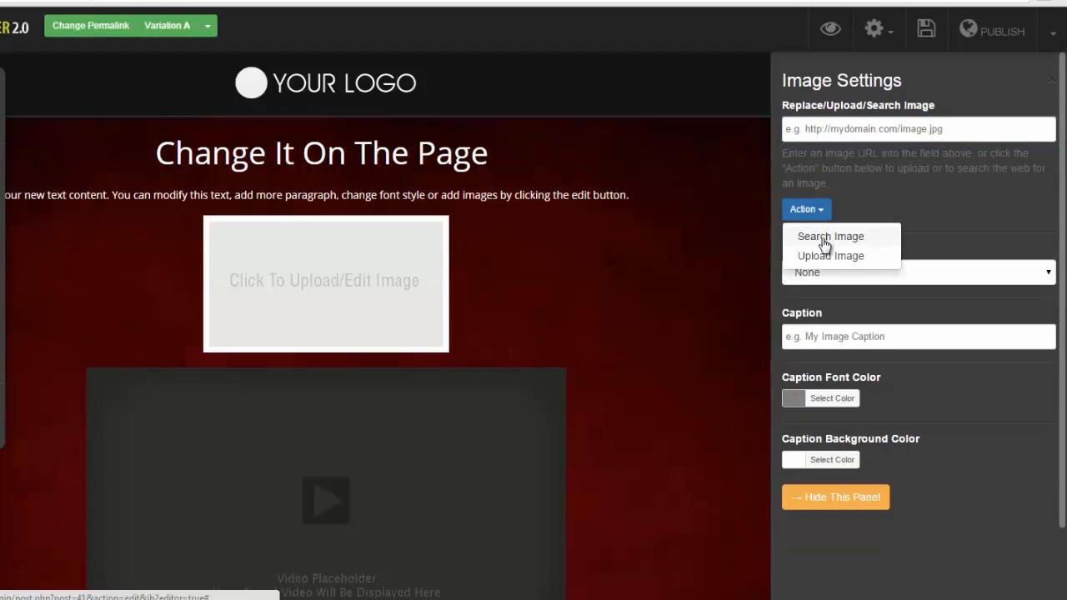
{"action": "left_click", "coordinate": [823, 238]}
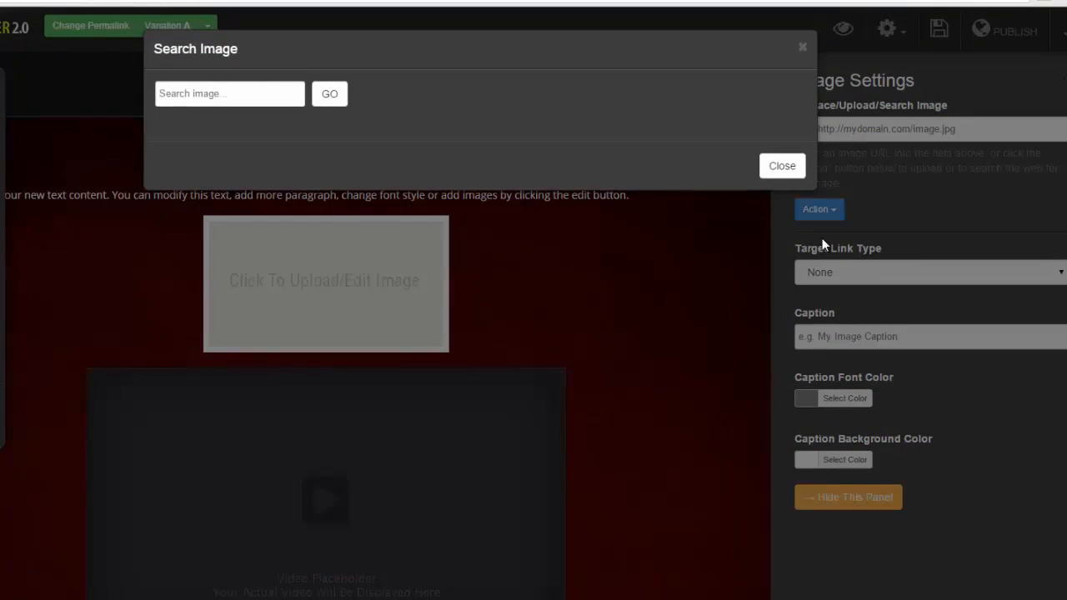
{"action": "left_click", "coordinate": [242, 98]}
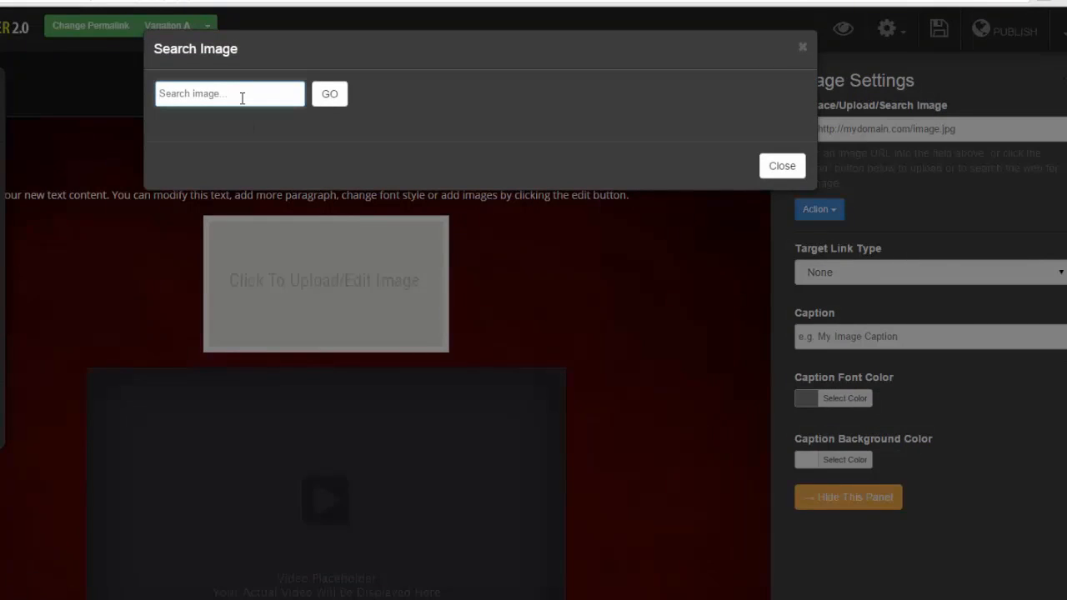
{"action": "type", "text": "car"}
{"action": "left_click", "coordinate": [329, 97]}
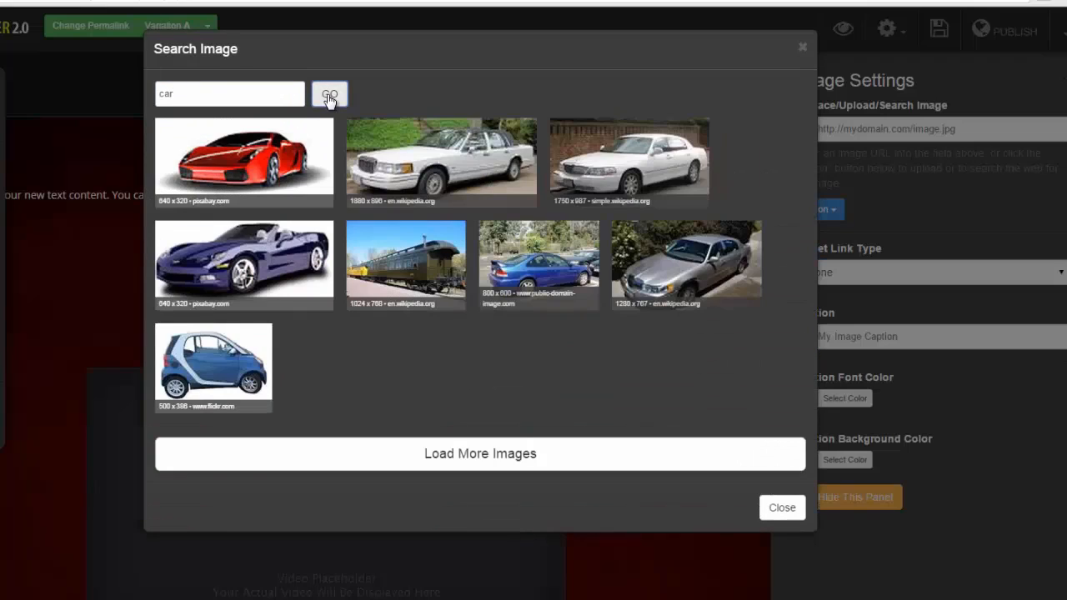
{"action": "mouse_move", "coordinate": [514, 156]}
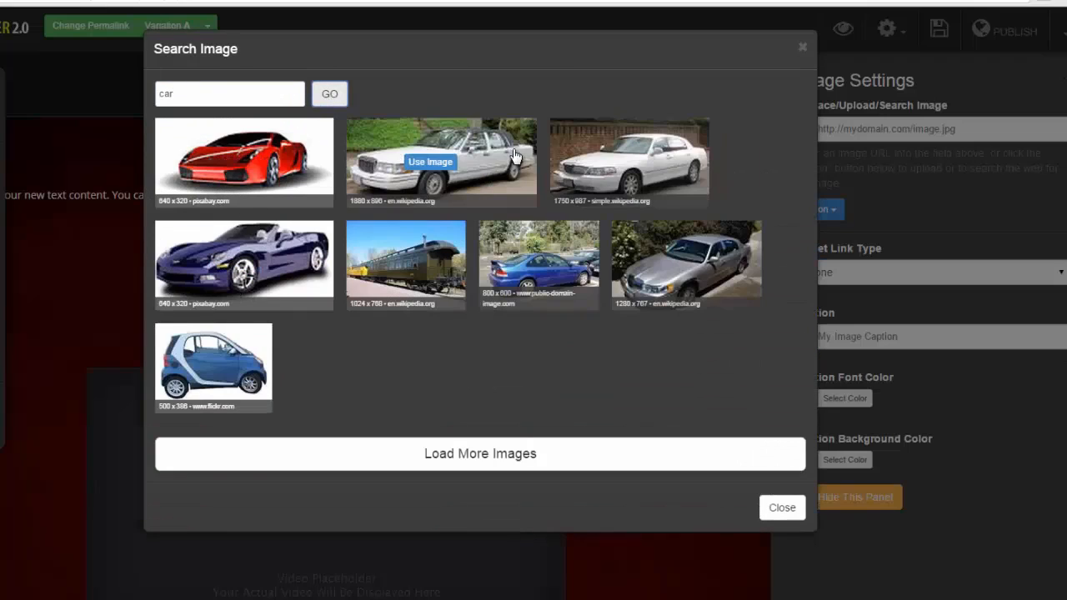
{"action": "mouse_move", "coordinate": [527, 258]}
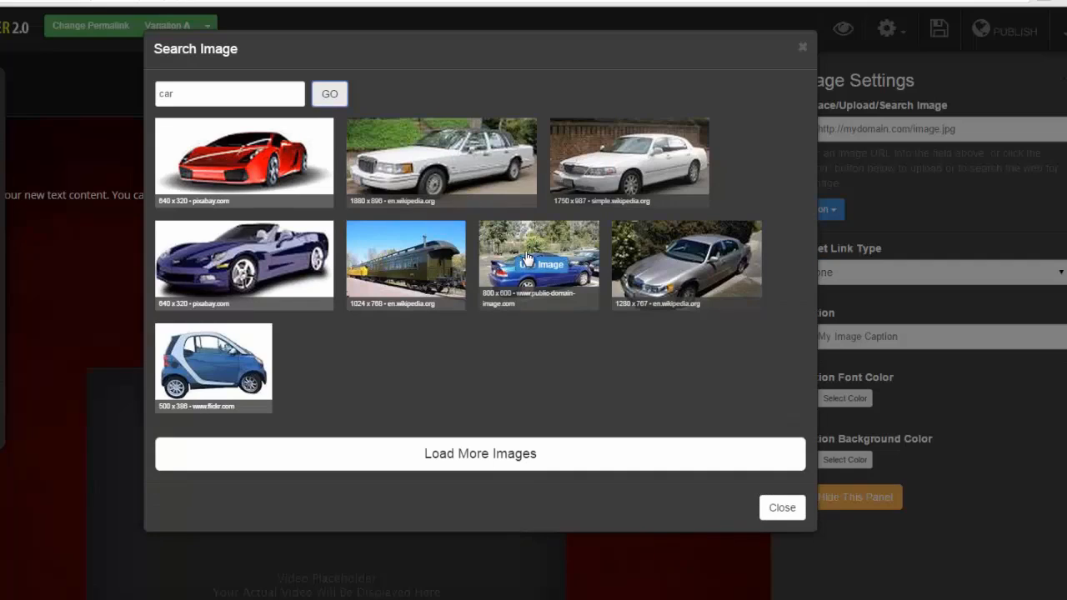
{"action": "mouse_move", "coordinate": [419, 206]}
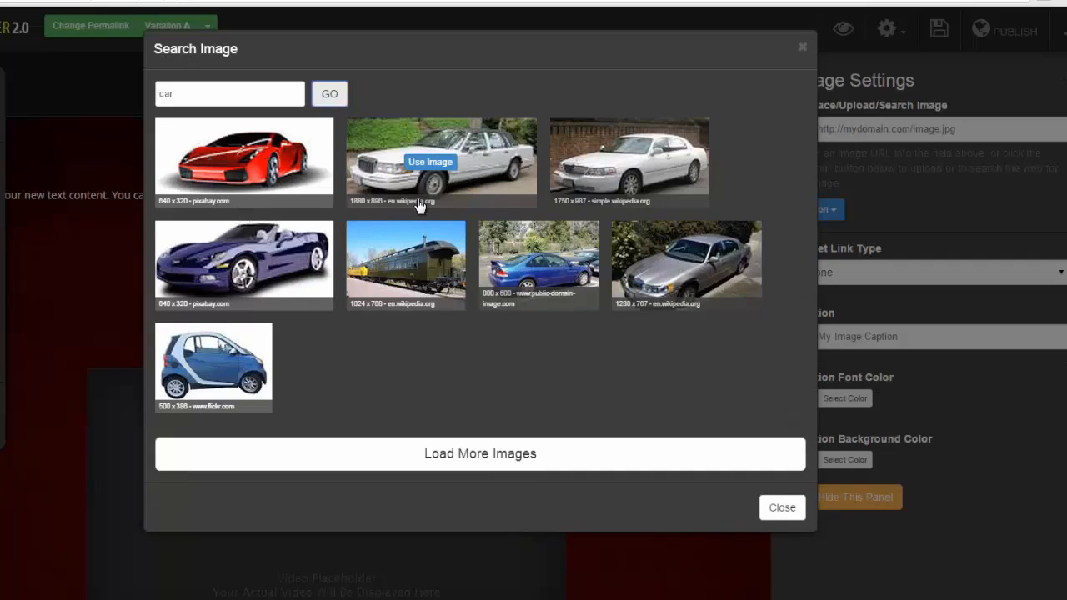
{"action": "mouse_move", "coordinate": [519, 313]}
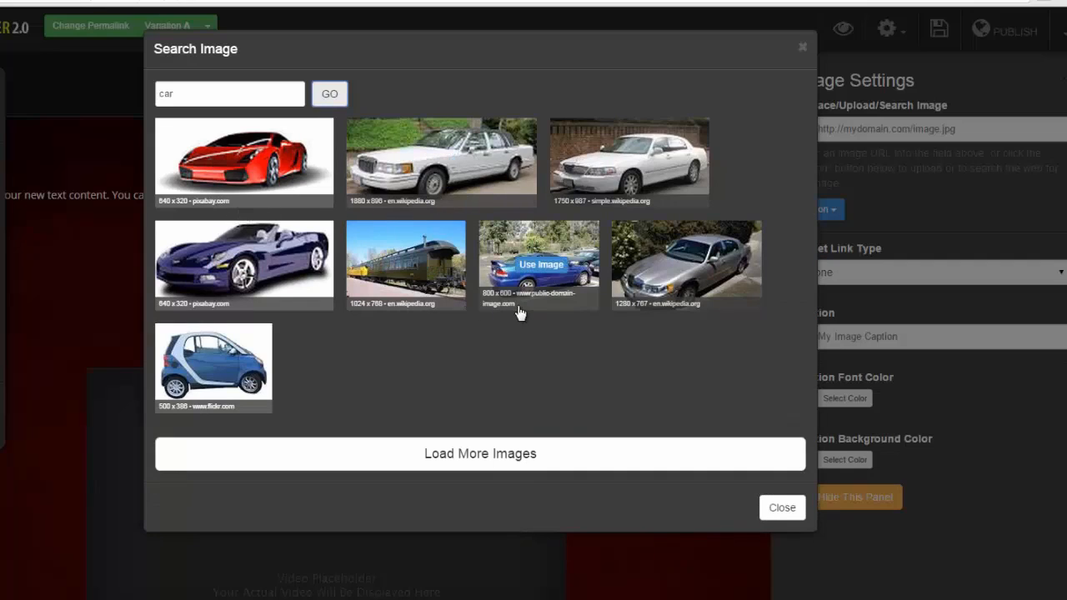
{"action": "mouse_move", "coordinate": [235, 393]}
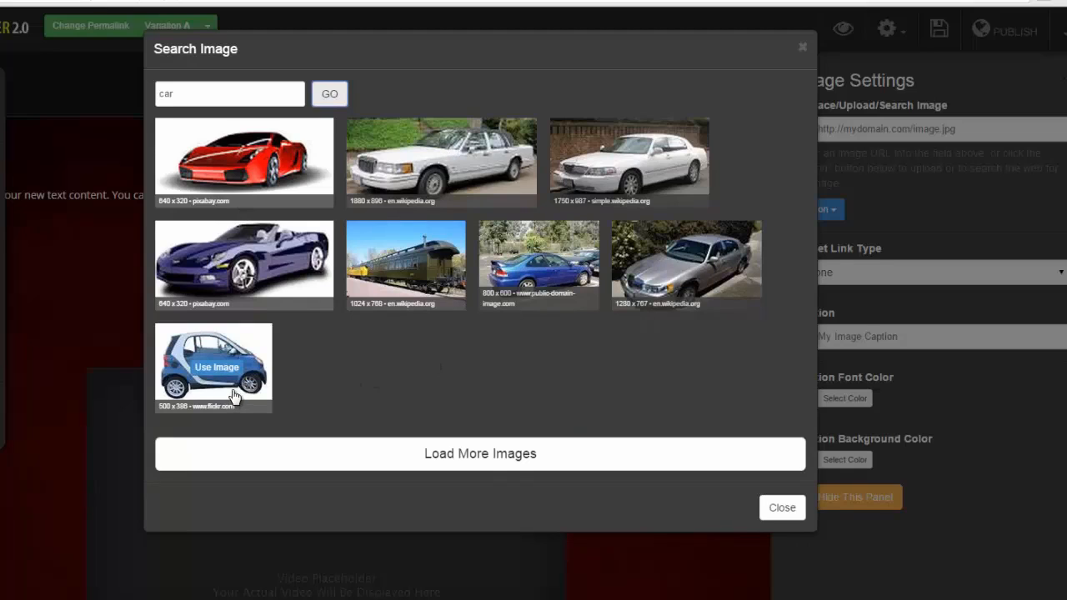
{"action": "mouse_move", "coordinate": [263, 167]}
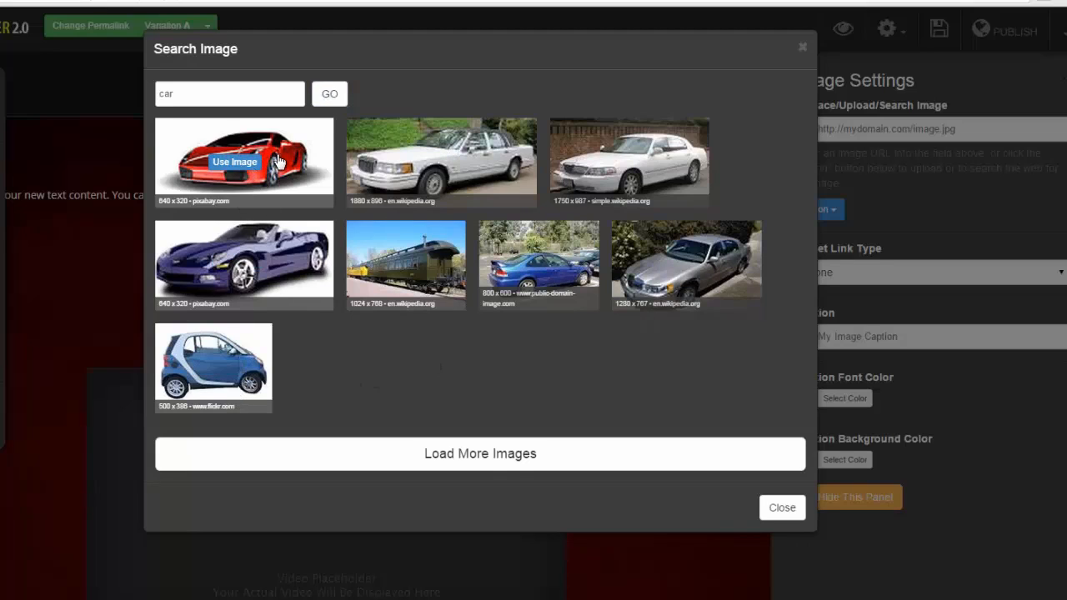
{"action": "left_click", "coordinate": [236, 163]}
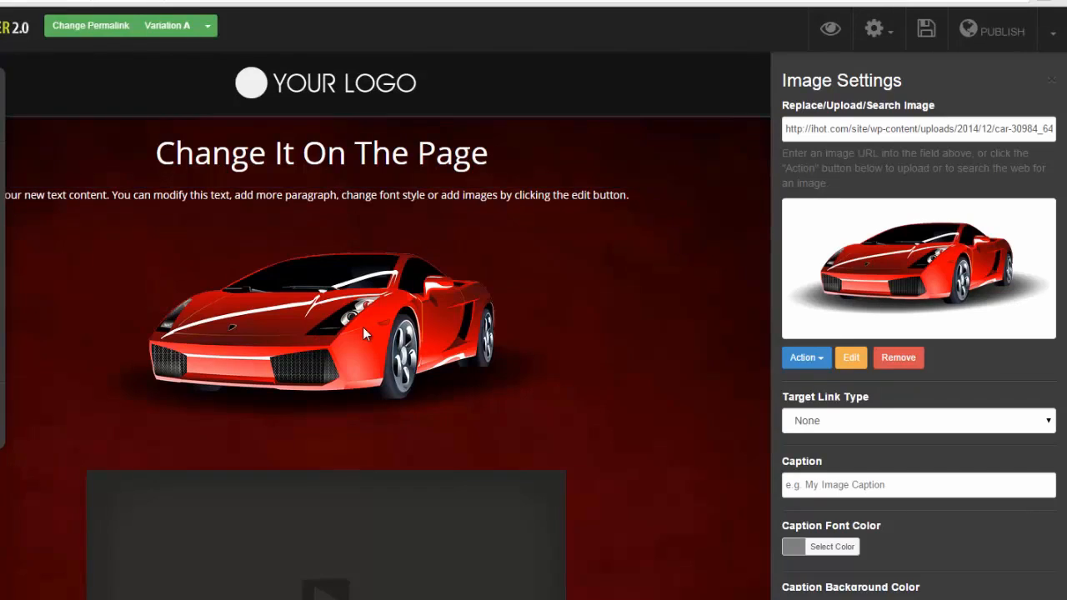
Move the car image up between the headline and the text paragraph
{"action": "left_click", "coordinate": [426, 336]}
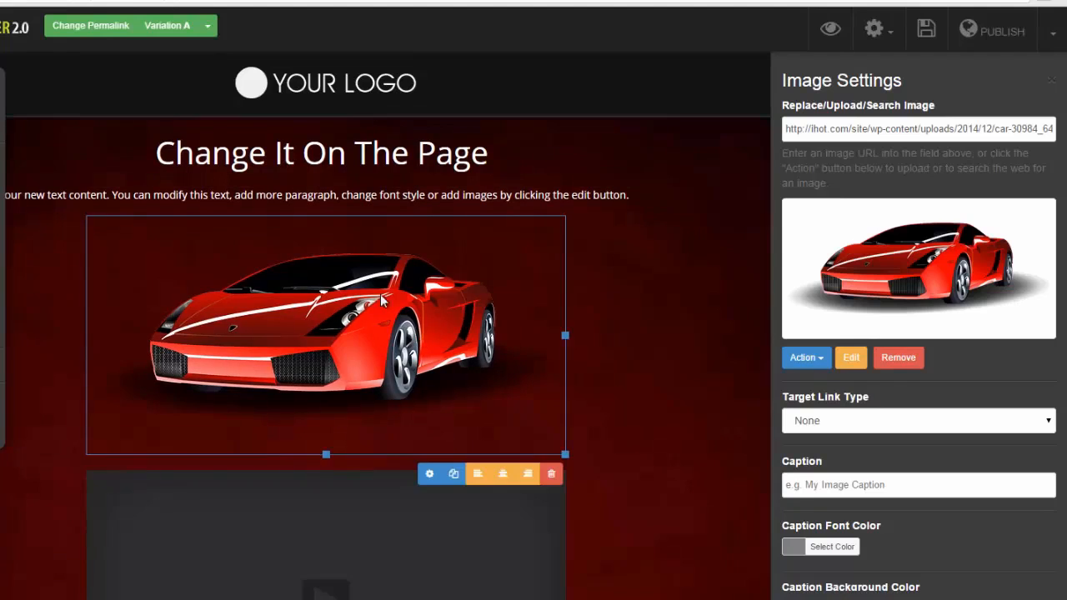
{"action": "left_click_drag", "start_coordinate": [468, 379], "coordinate": [444, 190]}
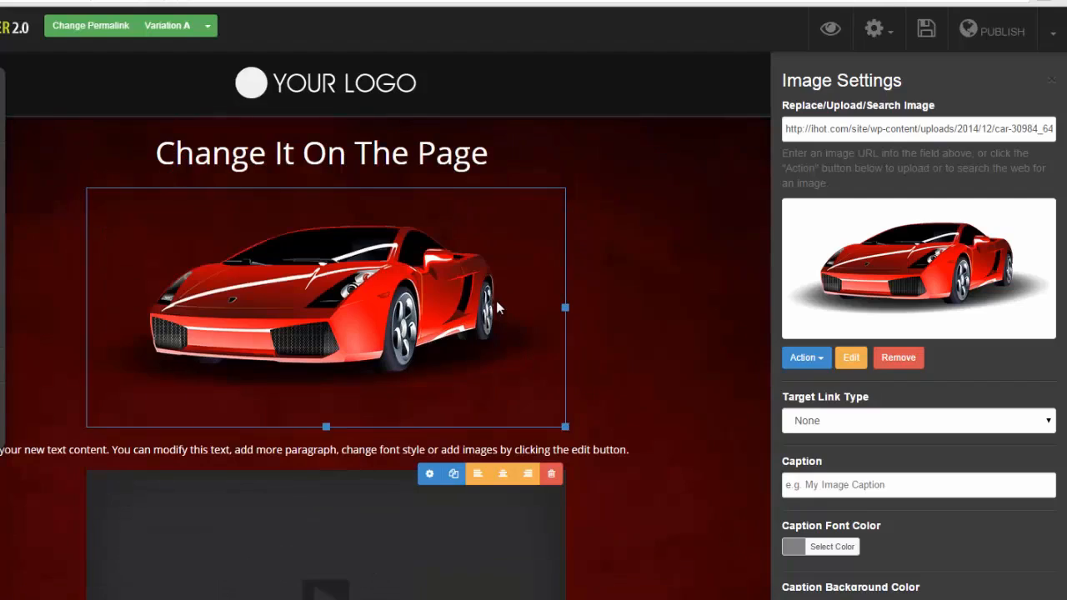
{"action": "left_click", "coordinate": [651, 340]}
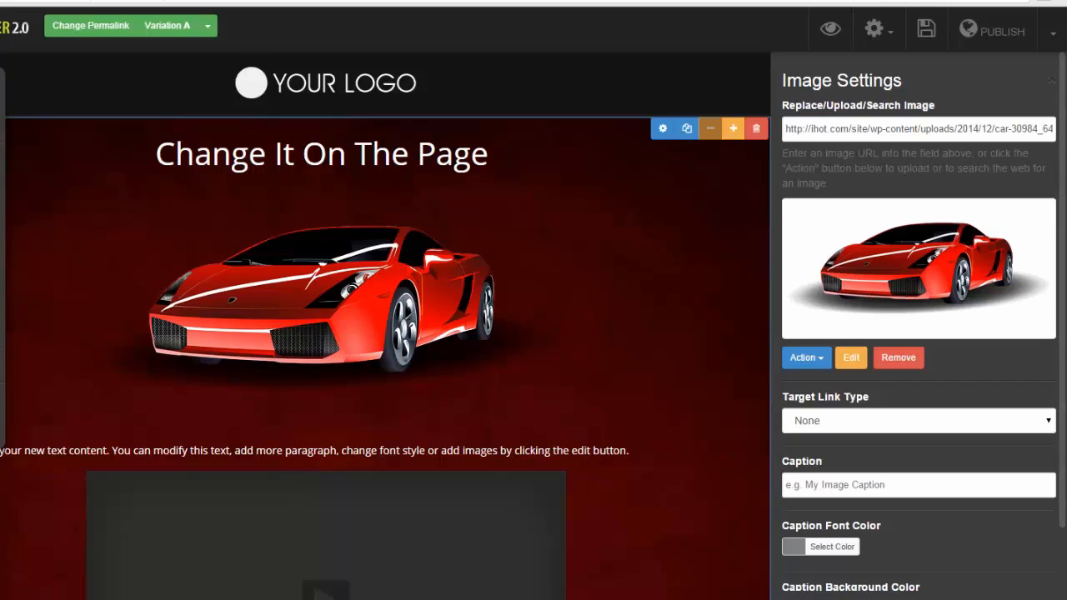
Try to edit the car picture in the image editor
{"action": "scroll", "coordinate": [385, 325], "scroll_direction": "down", "scroll_amount": 1}
{"action": "scroll", "coordinate": [386, 325], "scroll_direction": "up", "scroll_amount": 1}
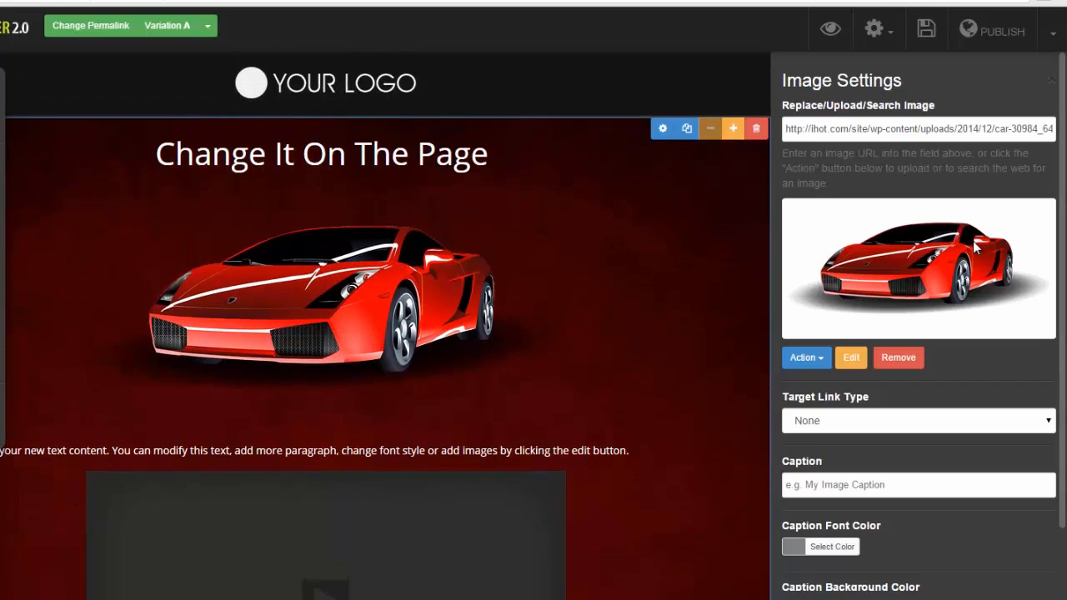
{"action": "left_click", "coordinate": [852, 360]}
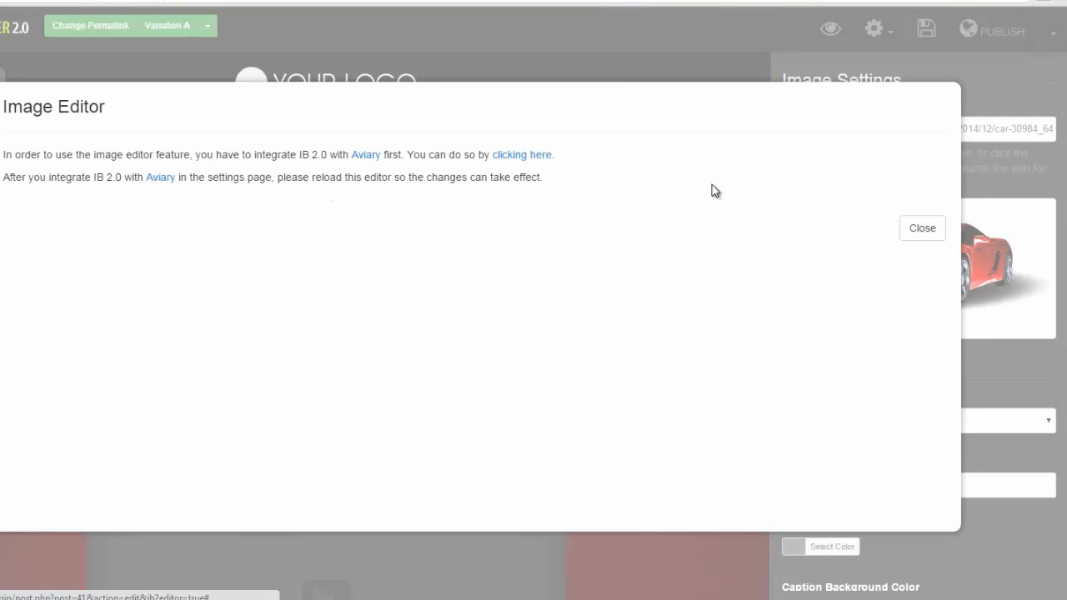
{"action": "left_click", "coordinate": [925, 230]}
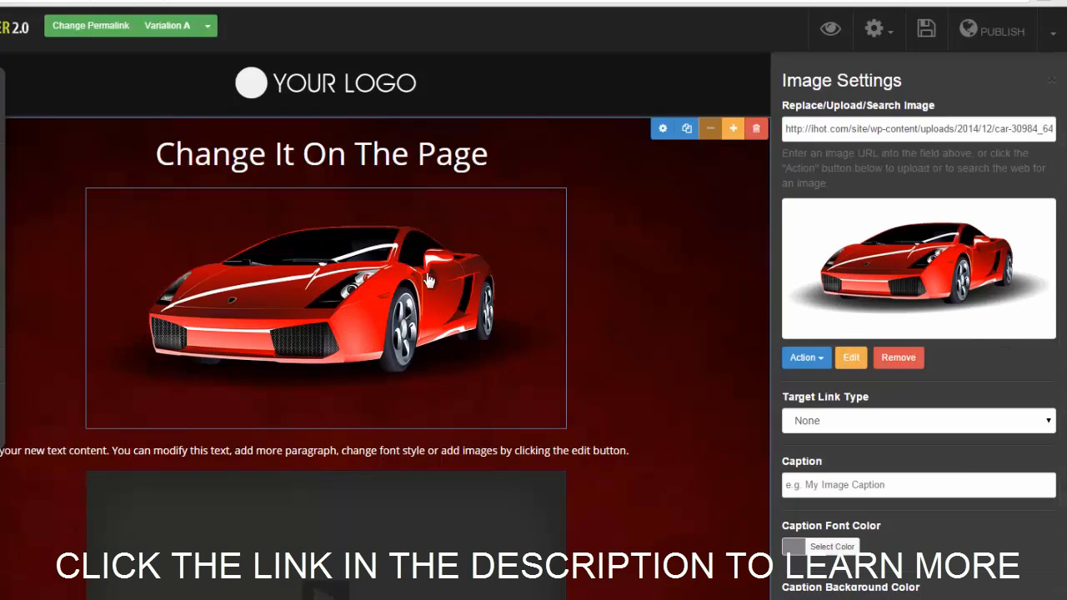
Check the target link types available for the car image
{"action": "left_click", "coordinate": [1041, 423]}
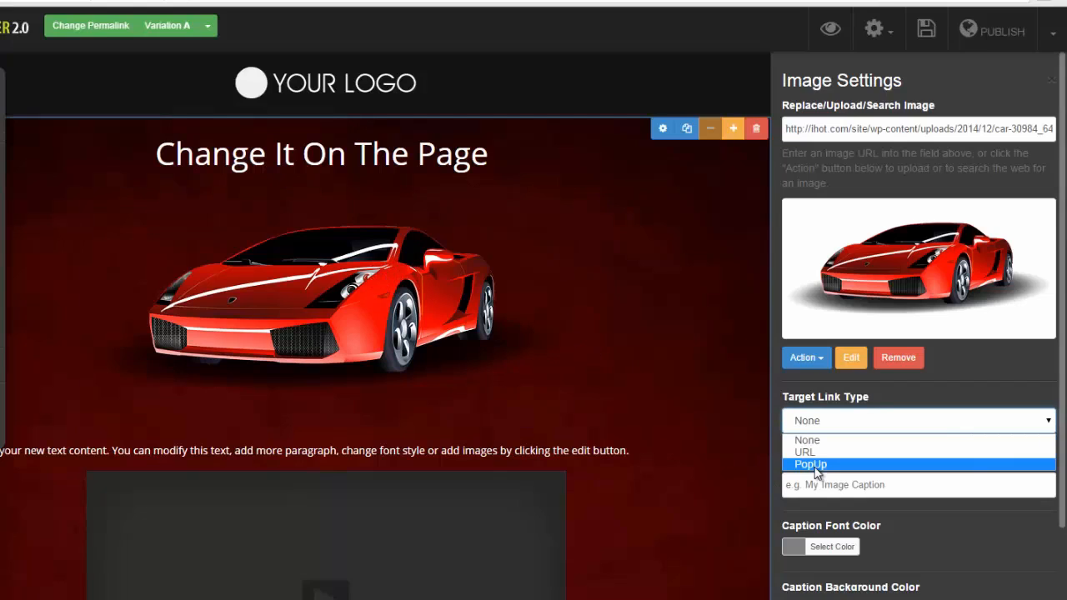
{"action": "left_click", "coordinate": [674, 472]}
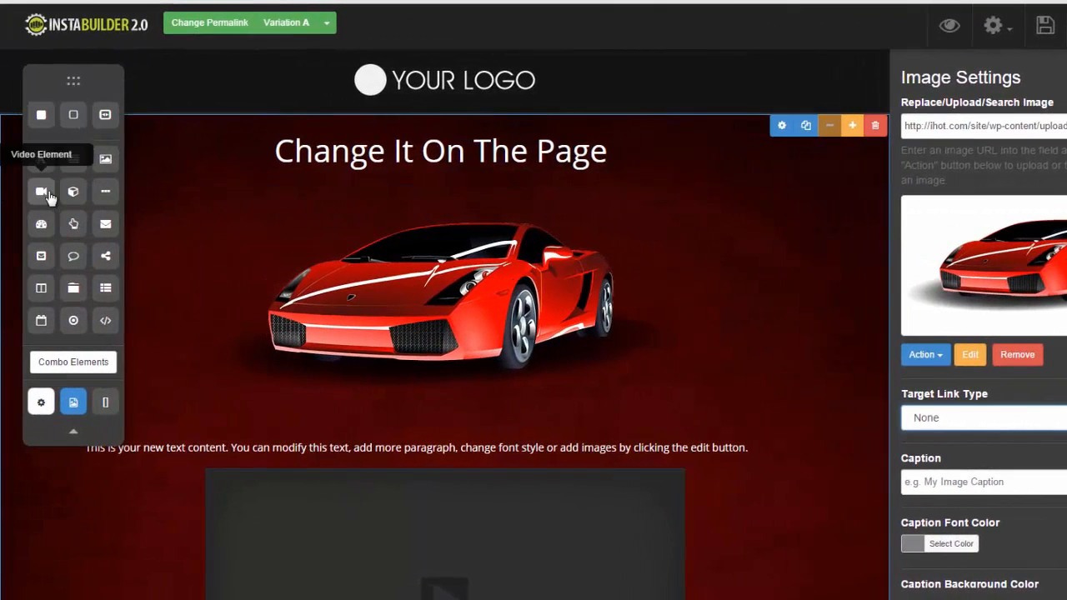
Replace the car image and the old video placeholder with a new video element directly below the top headline
{"action": "left_click_drag", "start_coordinate": [41, 195], "coordinate": [455, 200]}
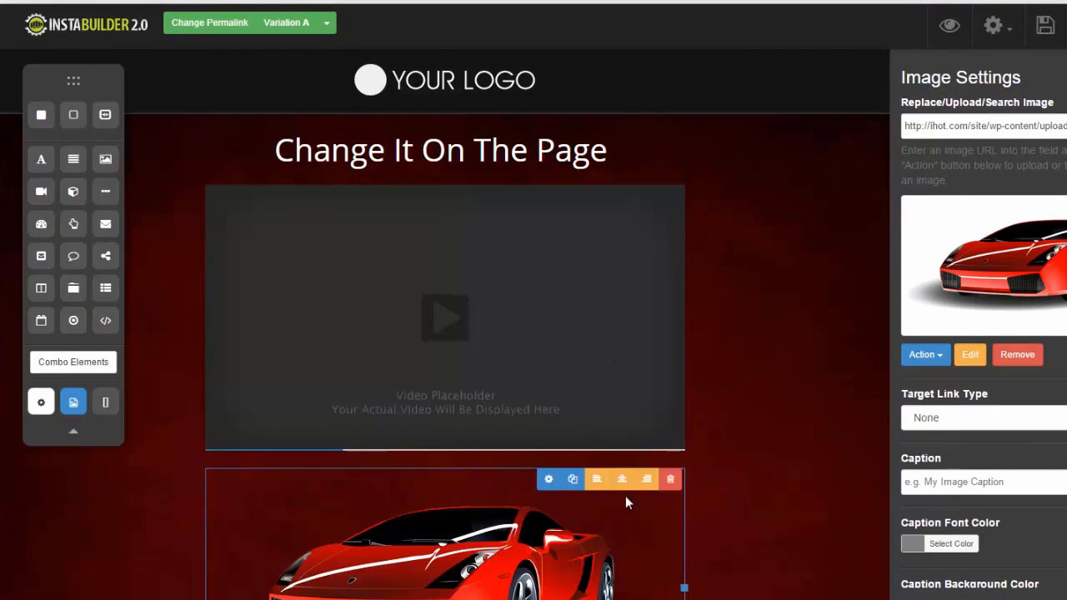
{"action": "left_click", "coordinate": [673, 482]}
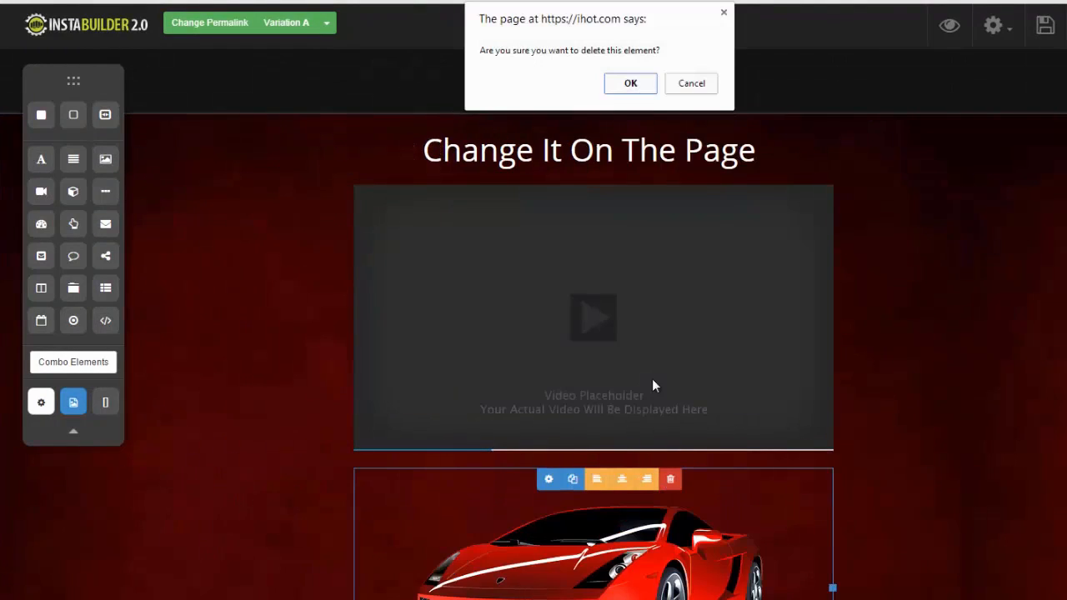
{"action": "left_click", "coordinate": [627, 84]}
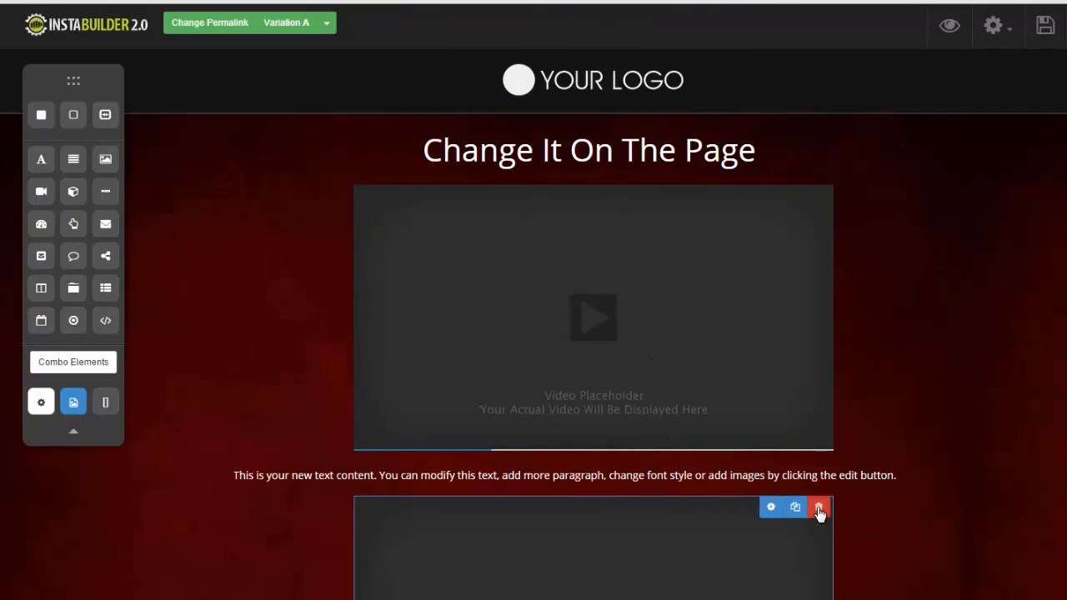
{"action": "left_click", "coordinate": [818, 507]}
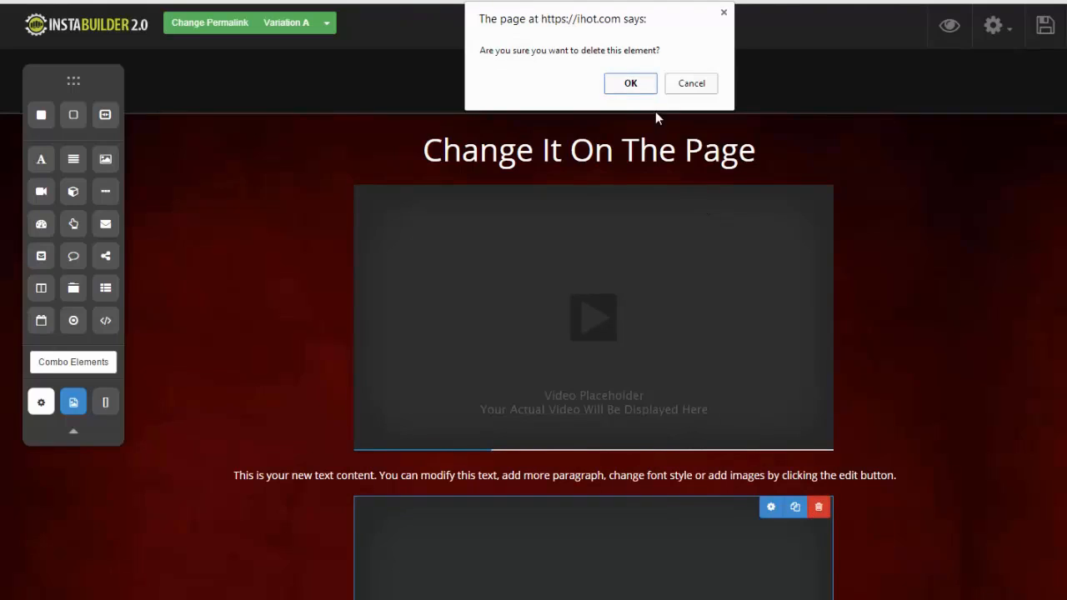
{"action": "left_click", "coordinate": [632, 83]}
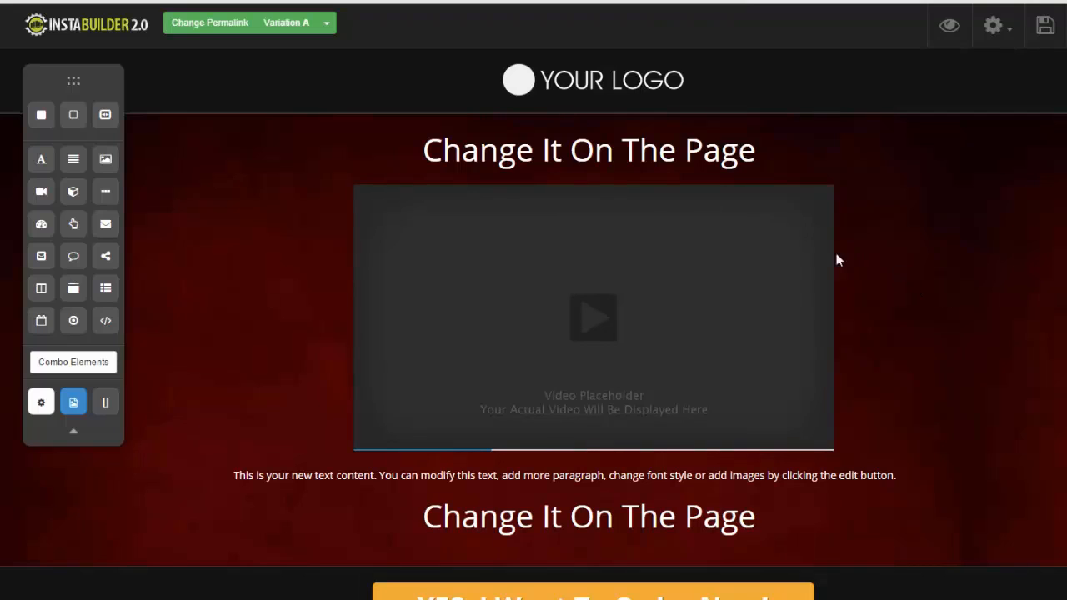
Open the new video's settings, try the Embed Code video type and set it back to YouTube
{"action": "left_click", "coordinate": [802, 277]}
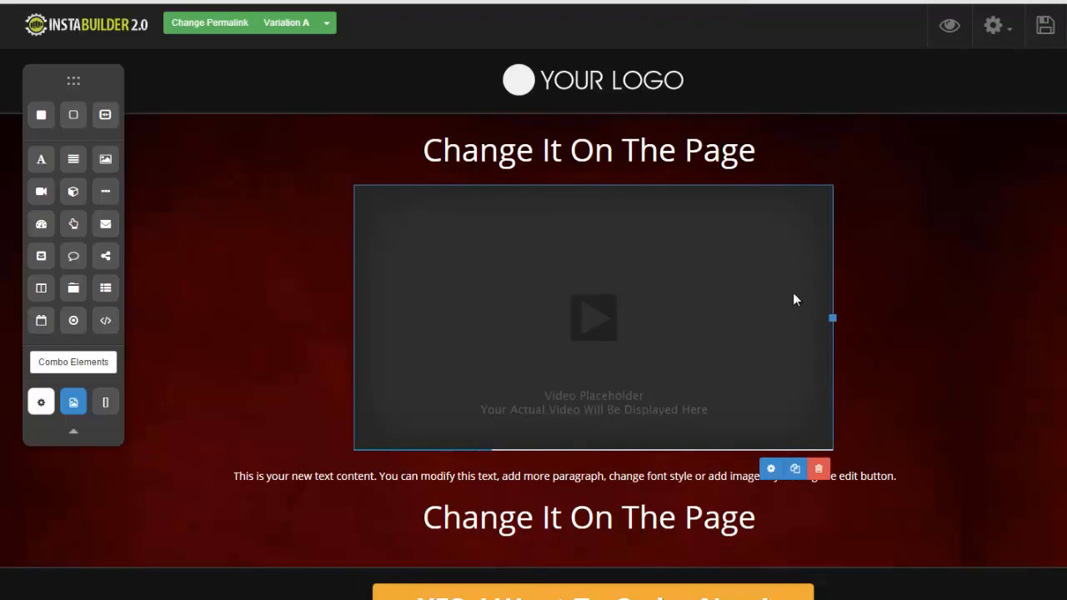
{"action": "left_click", "coordinate": [771, 468]}
{"action": "left_click", "coordinate": [1052, 125]}
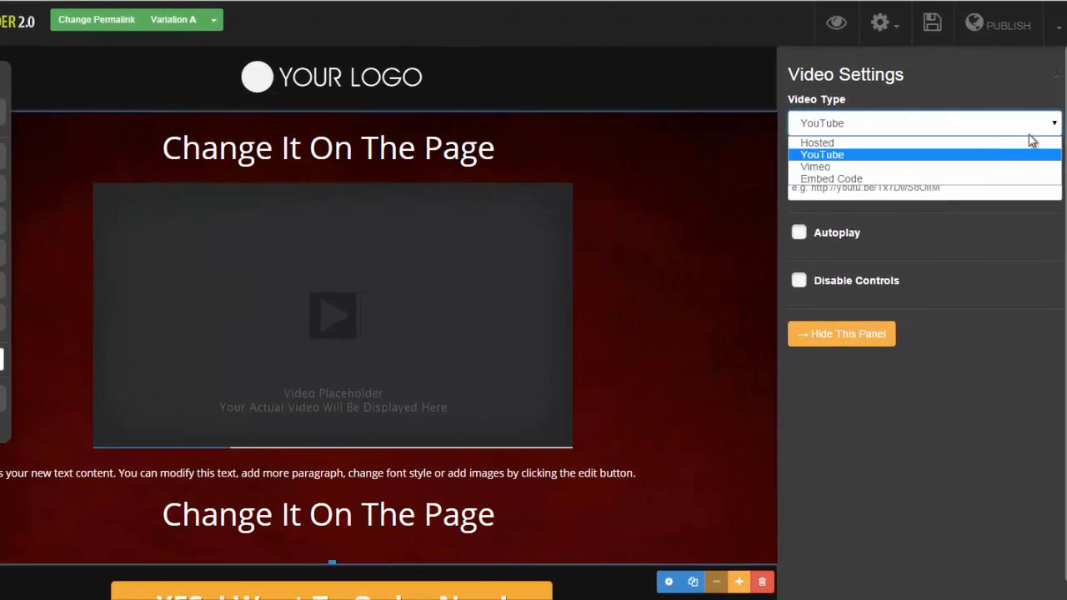
{"action": "left_click", "coordinate": [967, 177]}
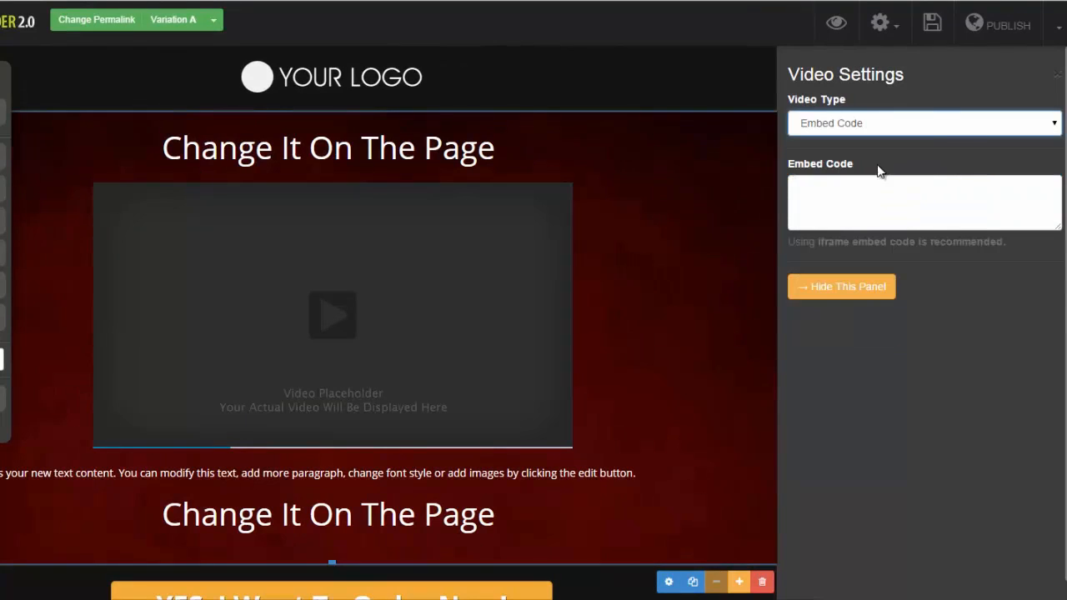
{"action": "left_click", "coordinate": [1054, 125]}
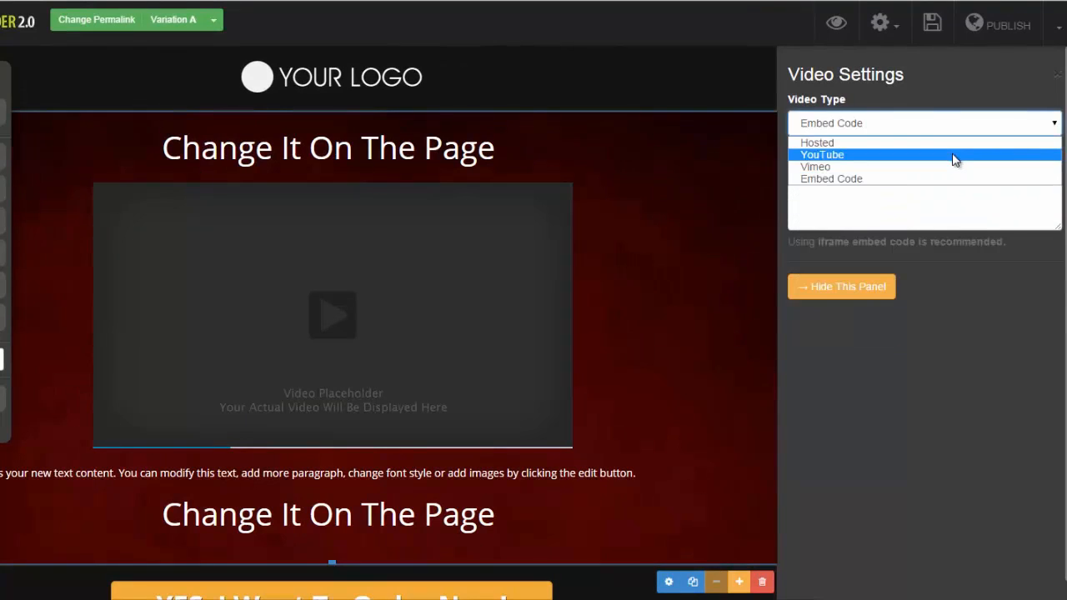
{"action": "left_click", "coordinate": [953, 154]}
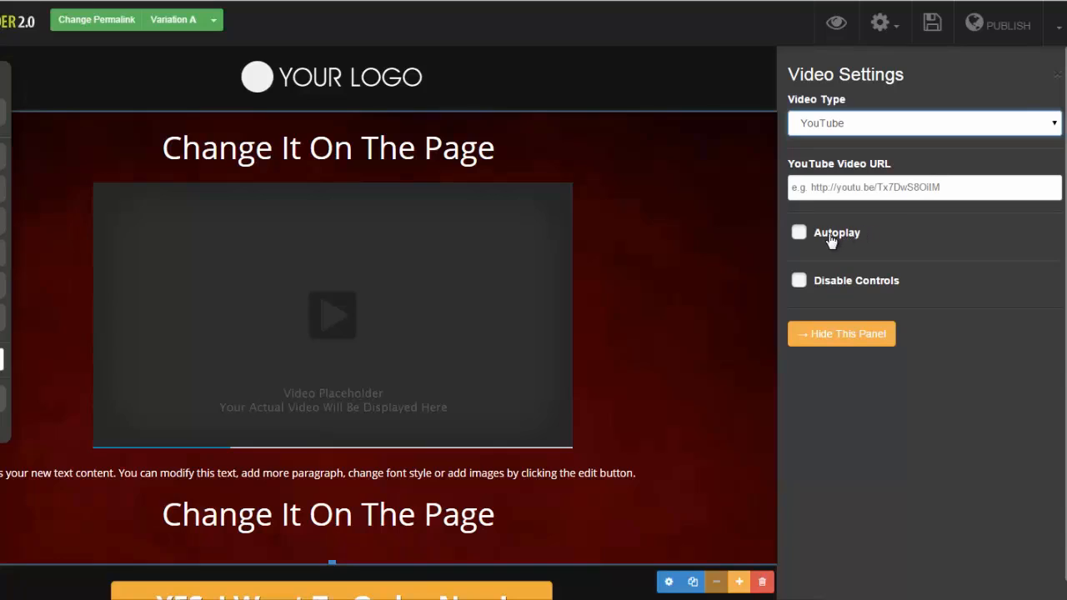
{"action": "left_click", "coordinate": [798, 234]}
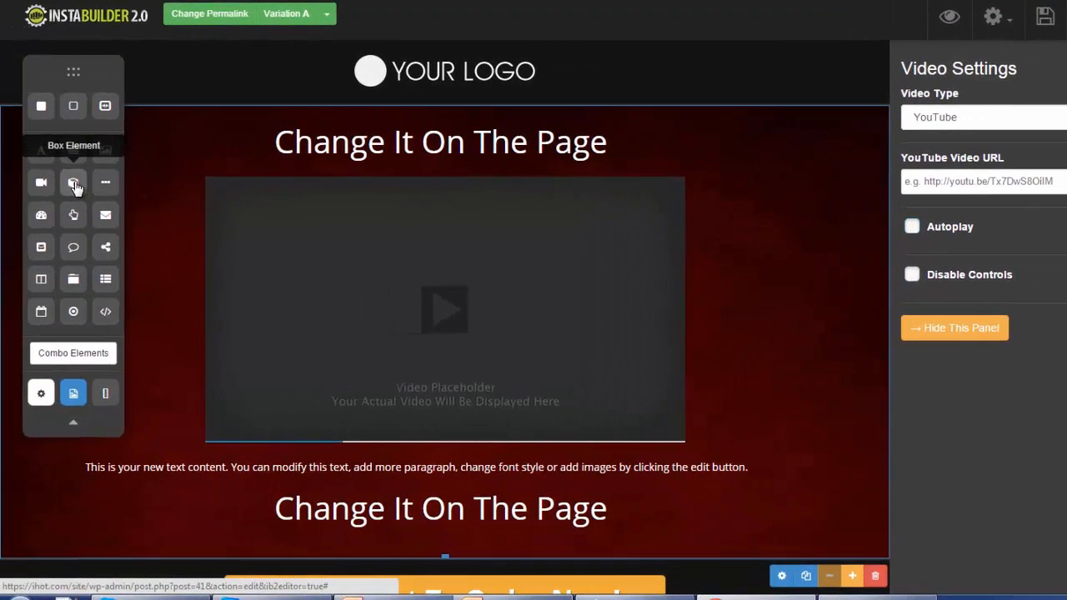
Insert a box element between the top headline and the video and open its box settings
{"action": "left_click_drag", "start_coordinate": [74, 187], "coordinate": [430, 197]}
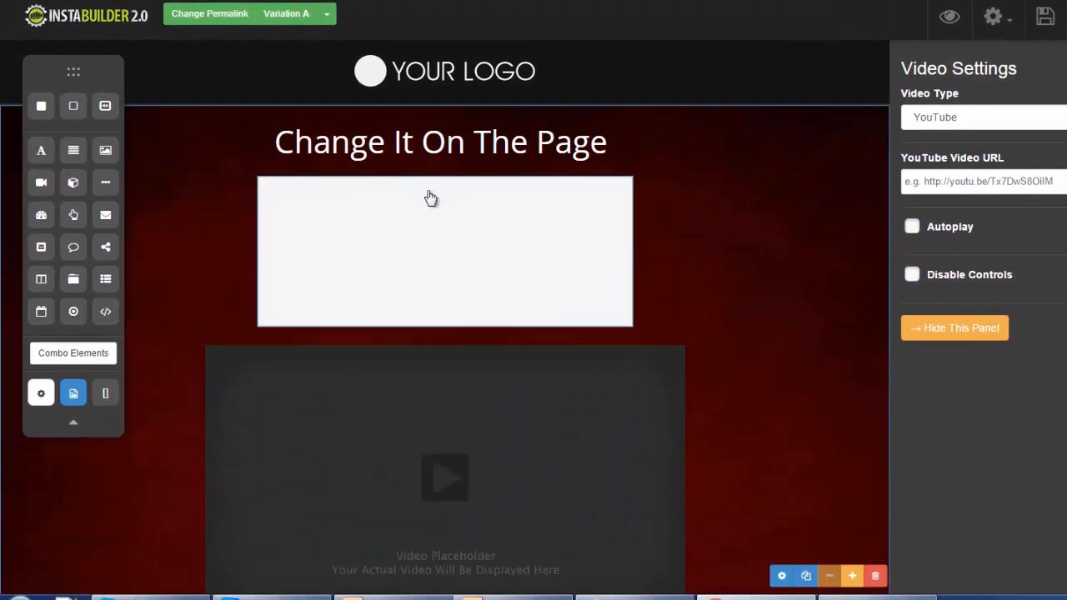
{"action": "left_click", "coordinate": [473, 235]}
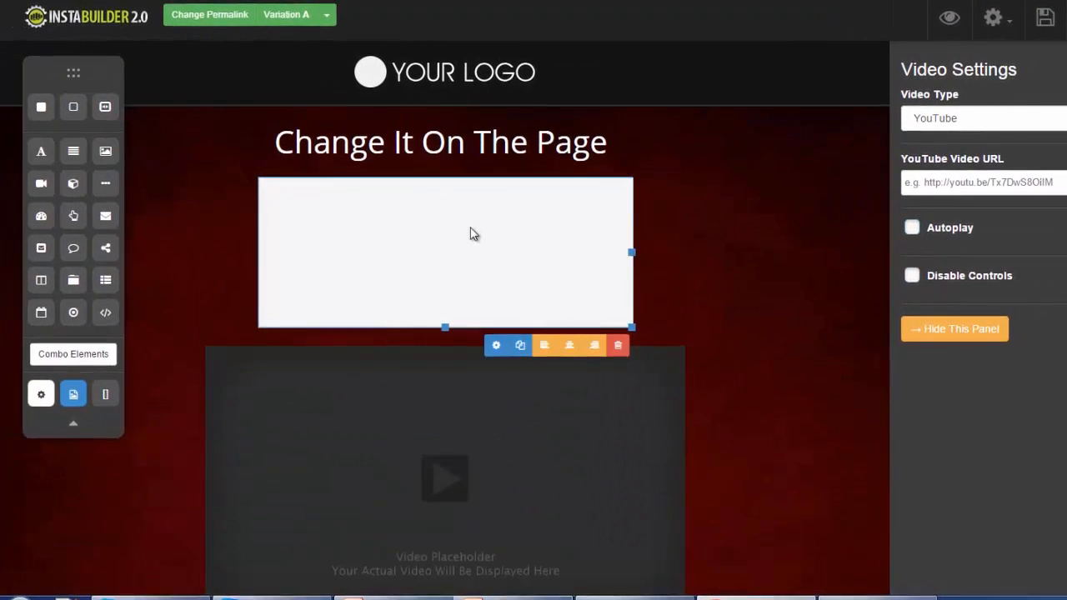
{"action": "left_click", "coordinate": [495, 353]}
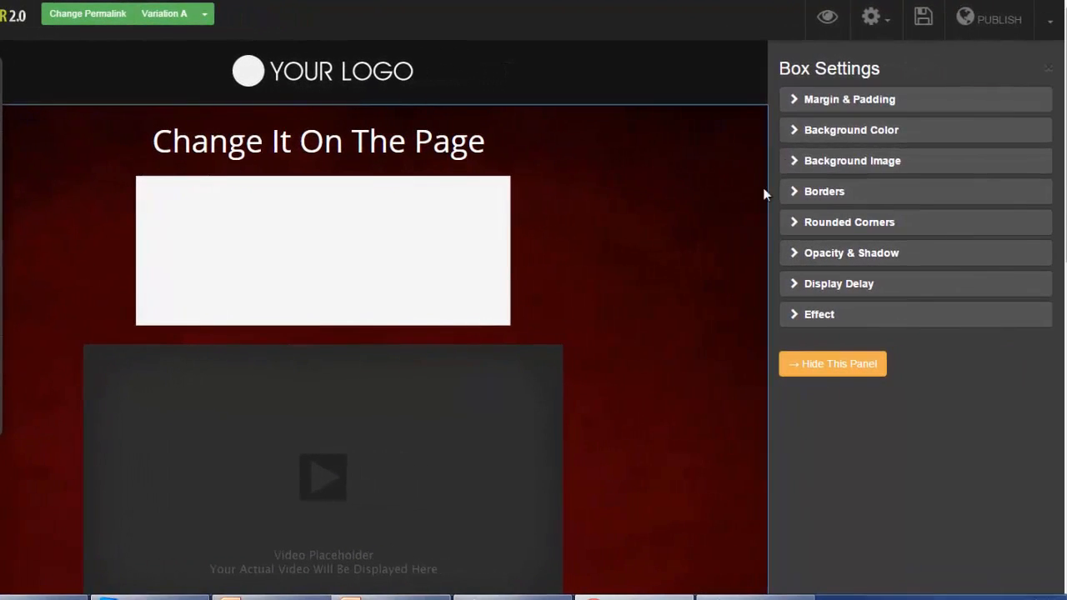
{"action": "left_click", "coordinate": [796, 108]}
{"action": "left_click", "coordinate": [796, 107]}
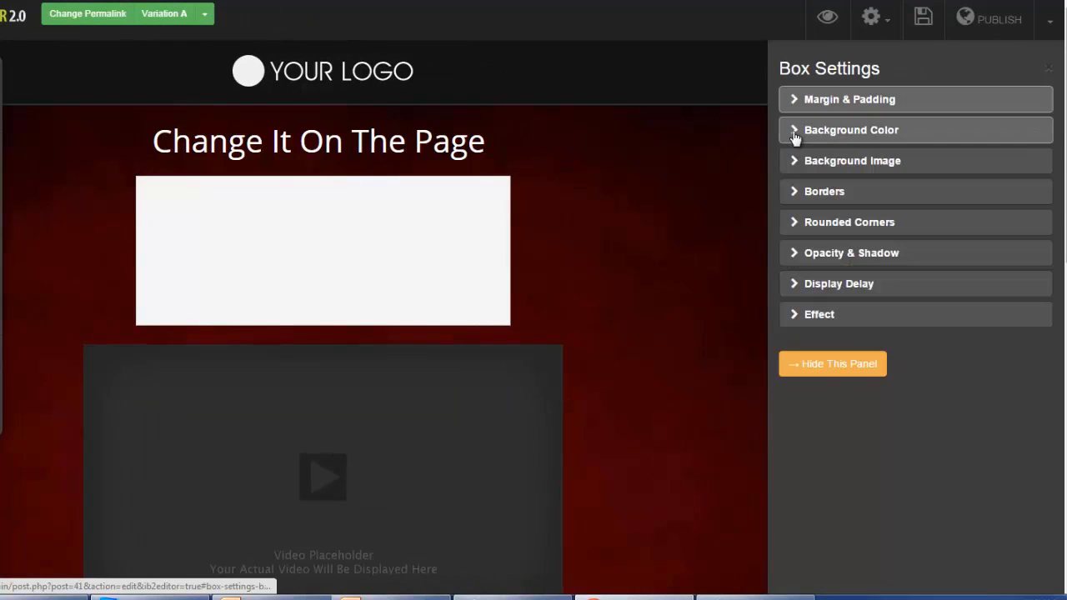
Change the box's background color to a bright red
{"action": "left_click", "coordinate": [794, 133]}
{"action": "left_click", "coordinate": [794, 195]}
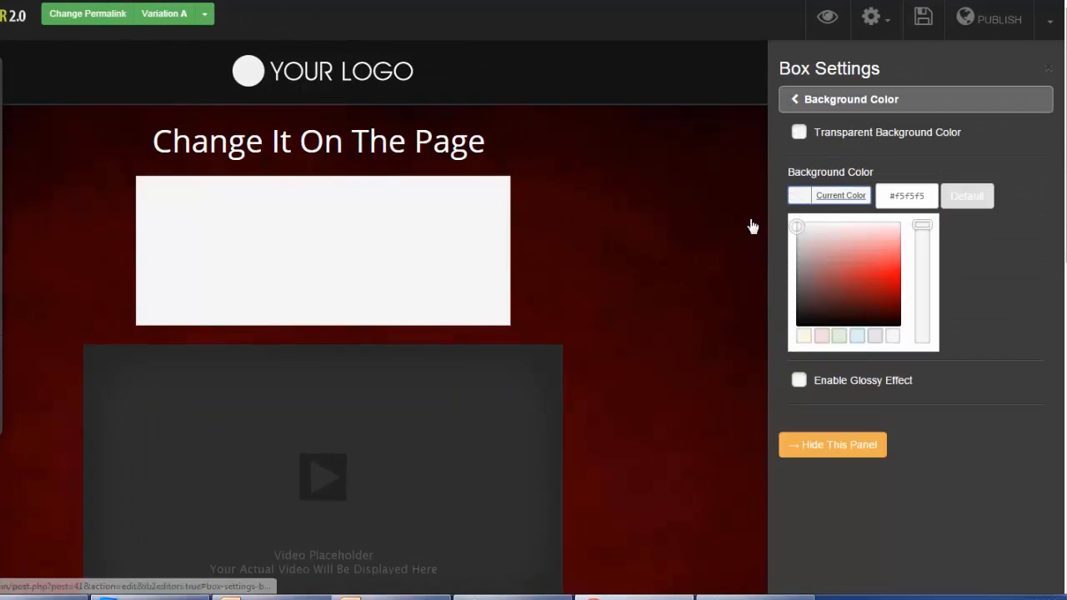
{"action": "left_click_drag", "start_coordinate": [833, 250], "coordinate": [882, 266]}
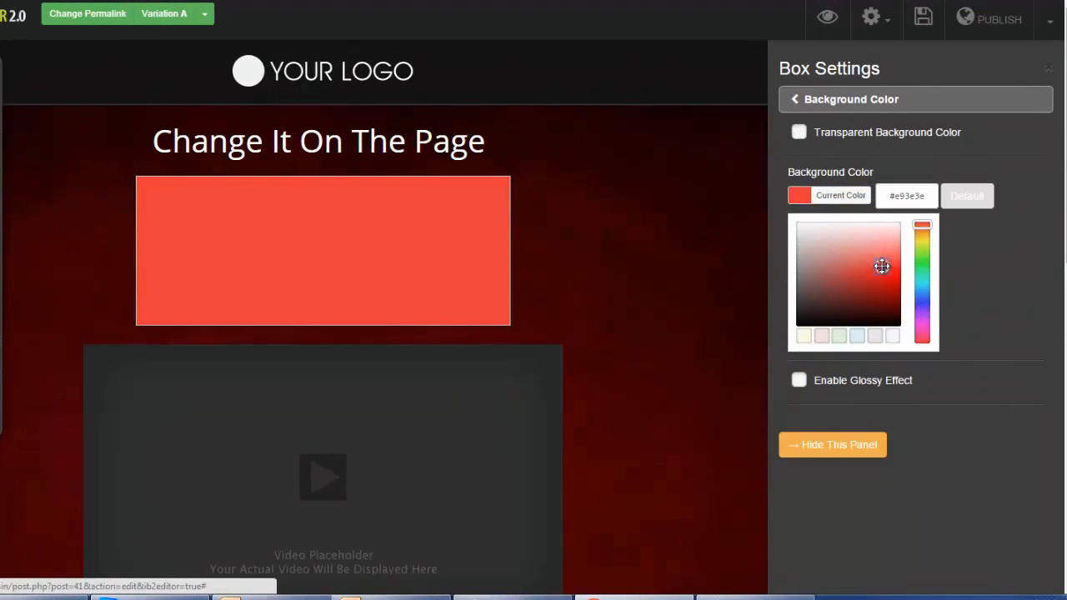
{"action": "left_click", "coordinate": [793, 106]}
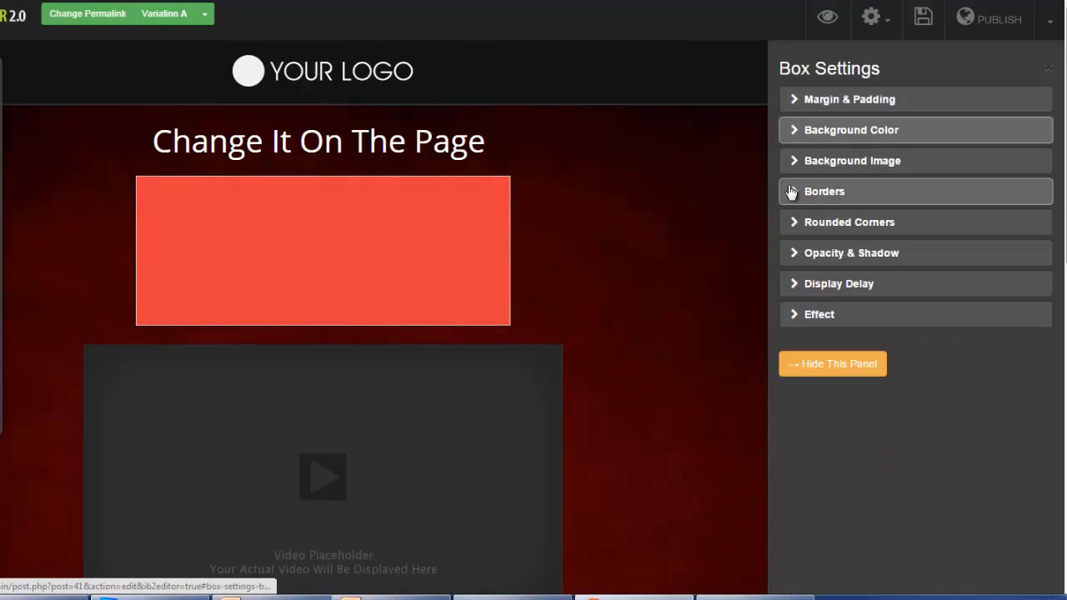
Round the box's bottom corners to 6 px and try to round its top corners too
{"action": "left_click", "coordinate": [794, 222]}
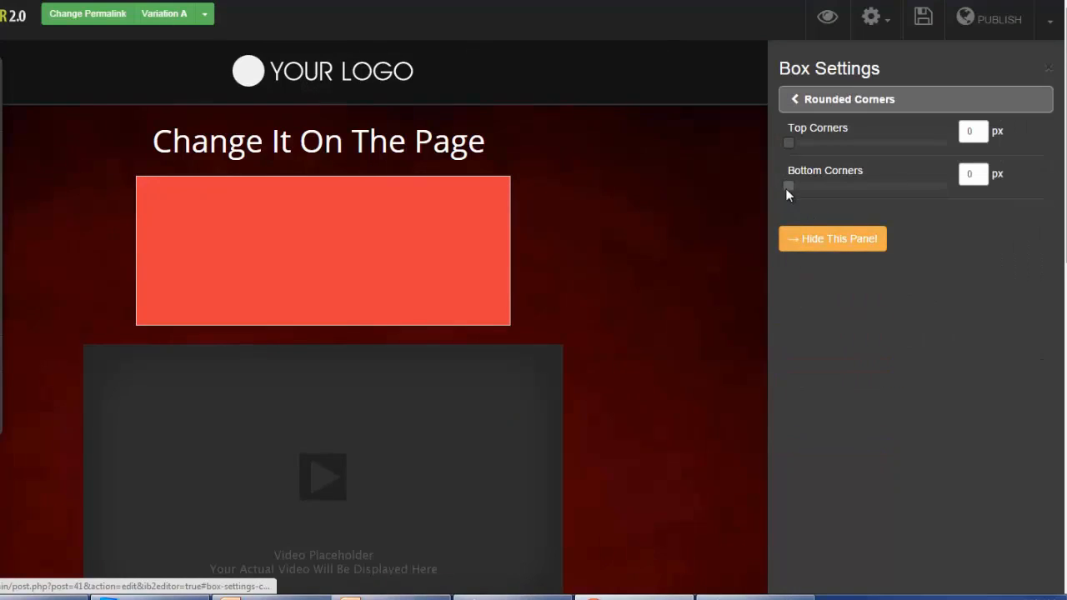
{"action": "left_click_drag", "start_coordinate": [786, 186], "coordinate": [837, 191]}
{"action": "left_click_drag", "start_coordinate": [790, 146], "coordinate": [848, 144]}
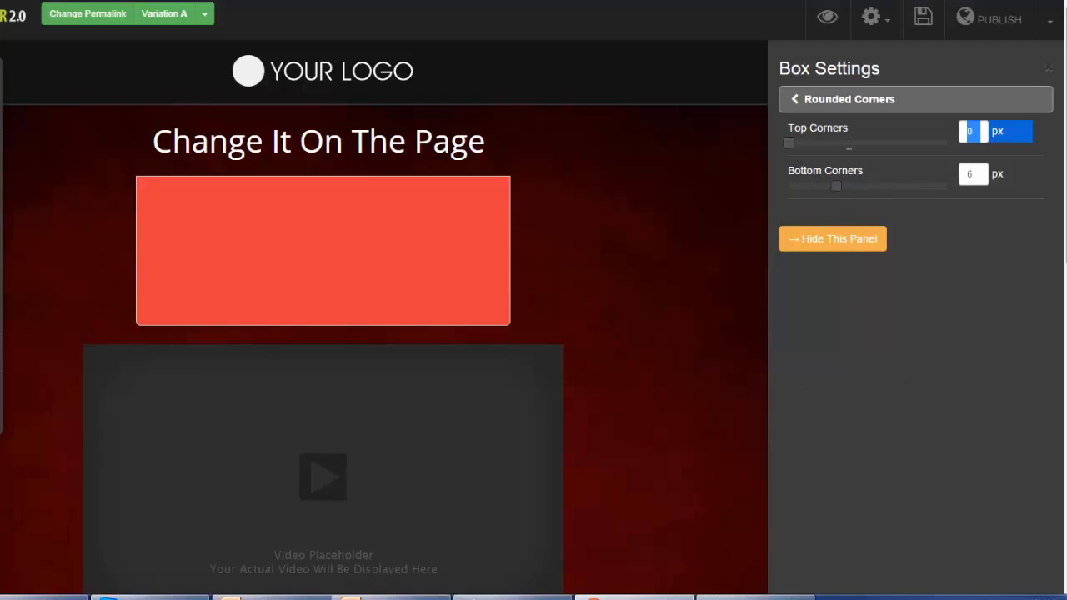
{"action": "left_click", "coordinate": [796, 103]}
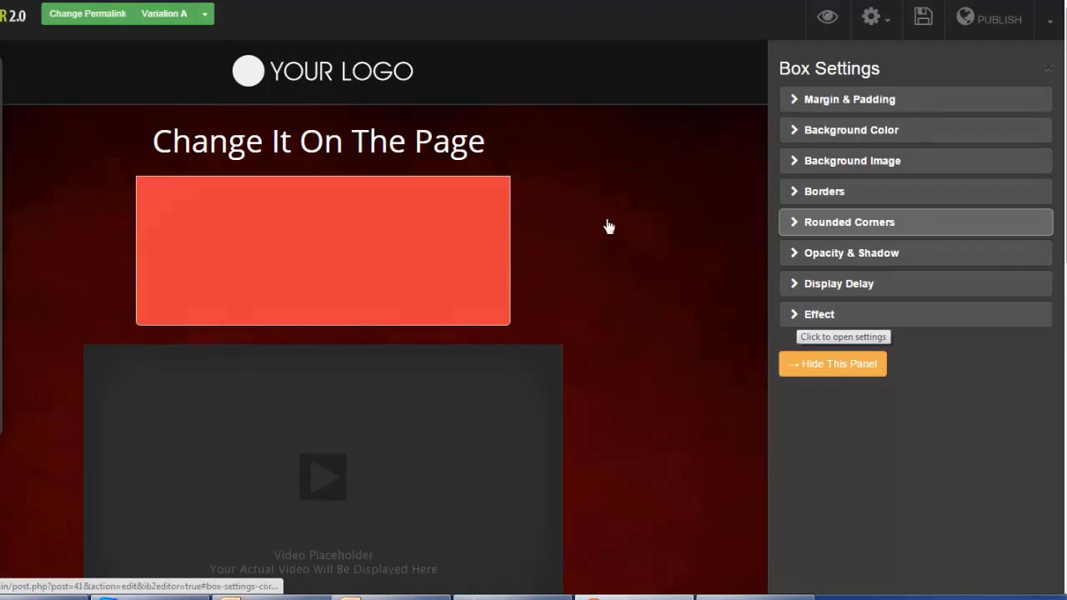
Review the display animation choices in the box's effect settings
{"action": "left_click", "coordinate": [797, 314]}
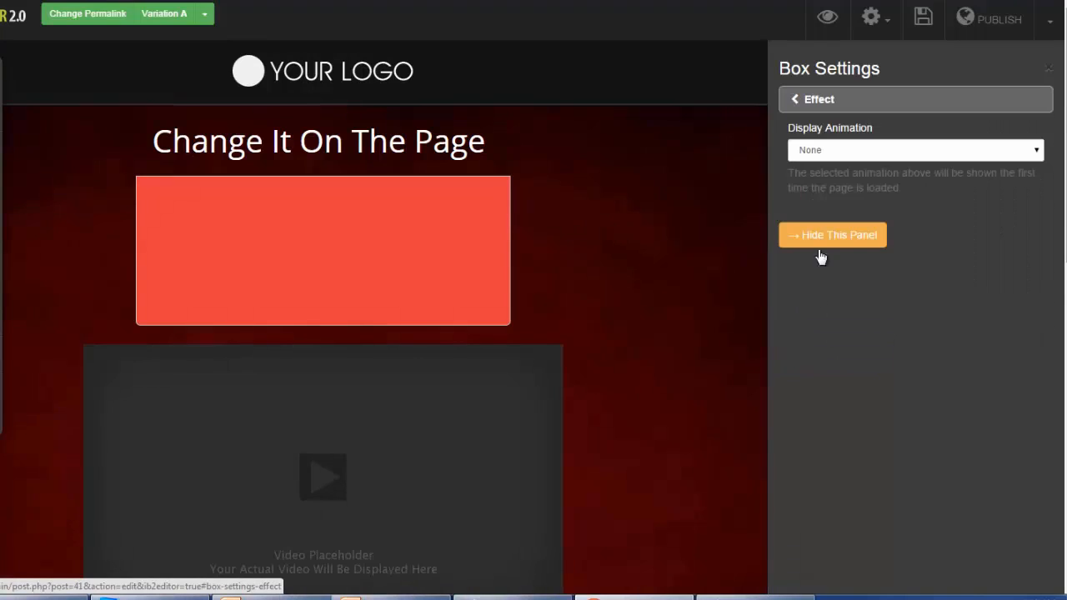
{"action": "left_click", "coordinate": [1038, 152]}
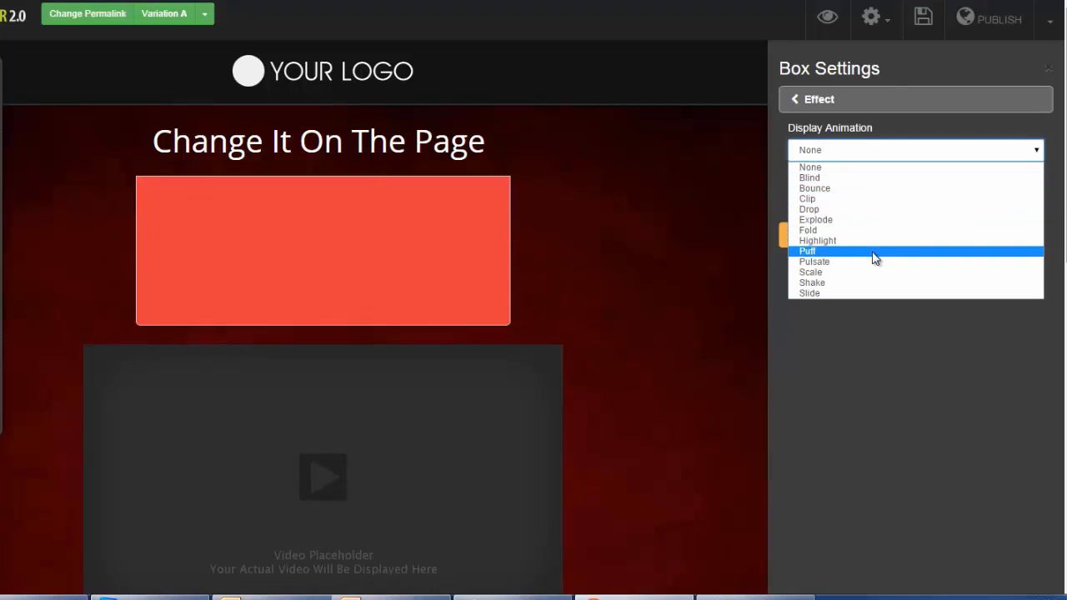
{"action": "left_click", "coordinate": [864, 349]}
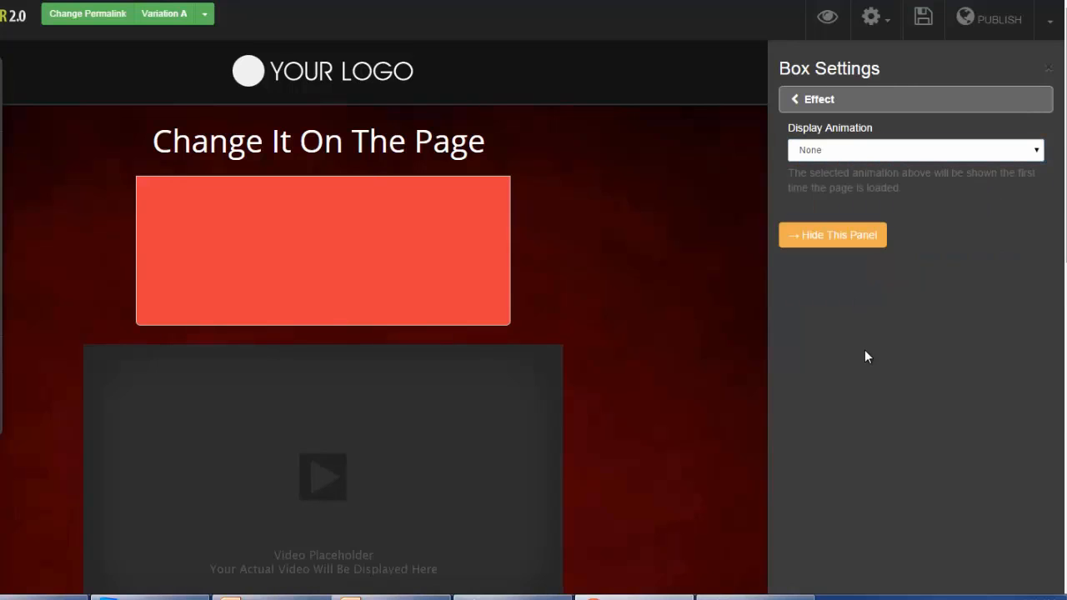